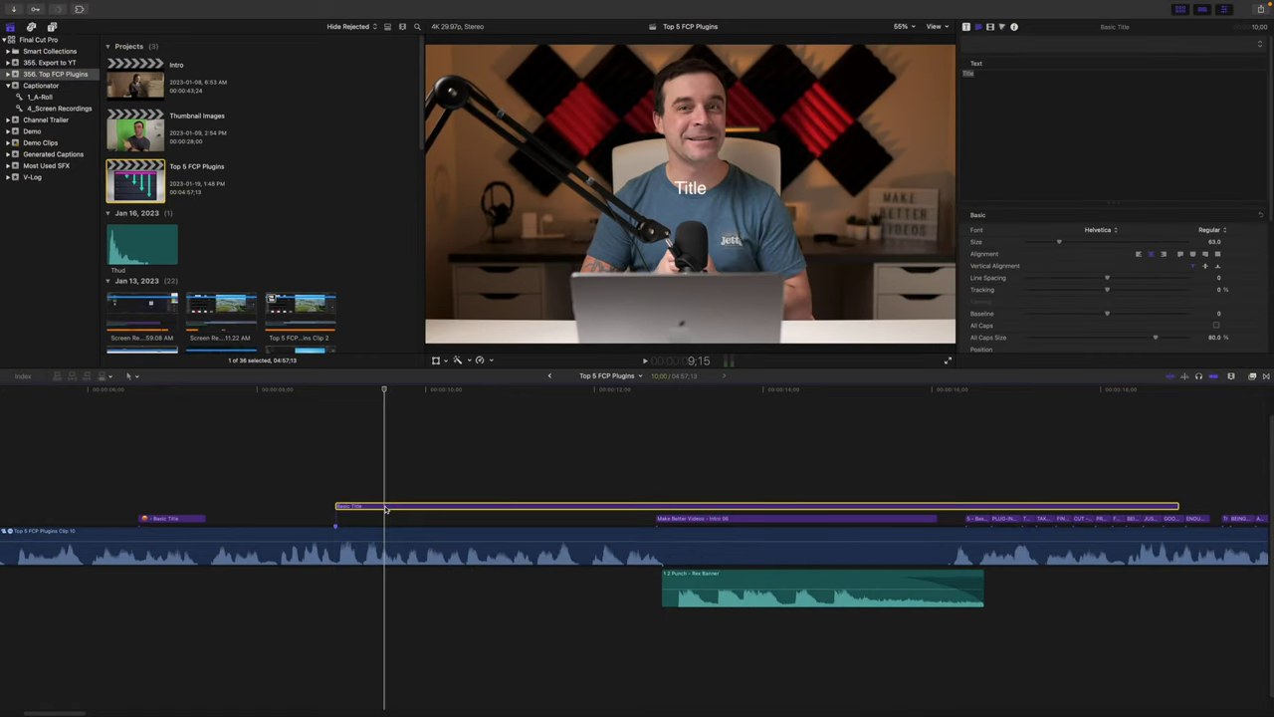
Retitle the Basic Title to PLUG-IN in Sign45 Old Scratched at size 430, starting it slightly later
{"action": "double_click", "coordinate": [691, 188]}
{"action": "type", "text": "PLUG-IN"}
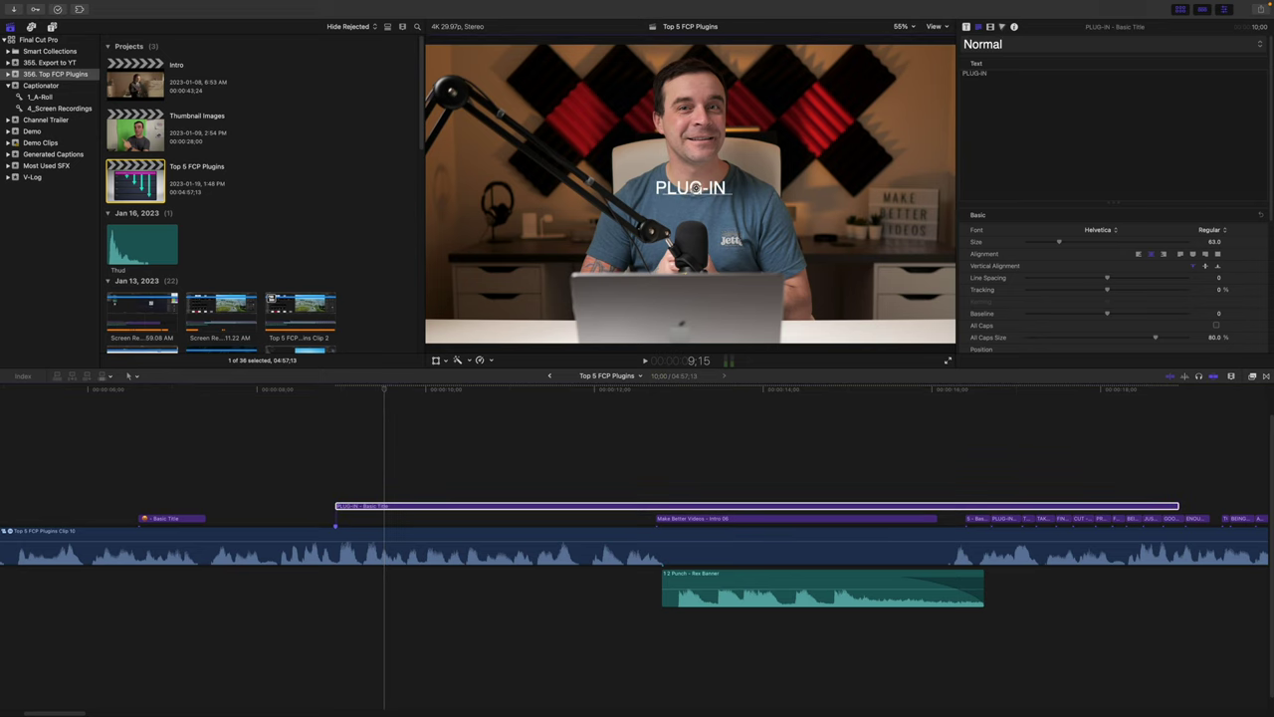
{"action": "left_click", "coordinate": [1098, 230]}
{"action": "left_click", "coordinate": [1145, 625]}
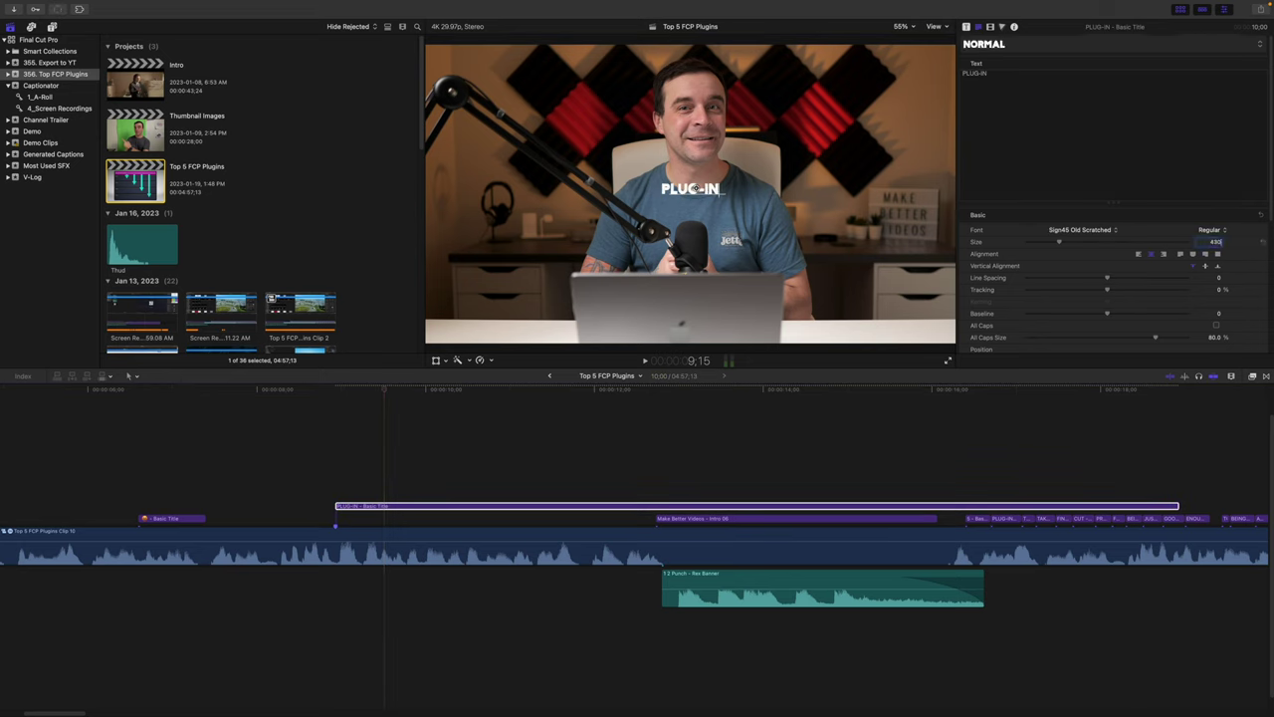
{"action": "left_click_drag", "start_coordinate": [337, 506], "coordinate": [361, 505]}
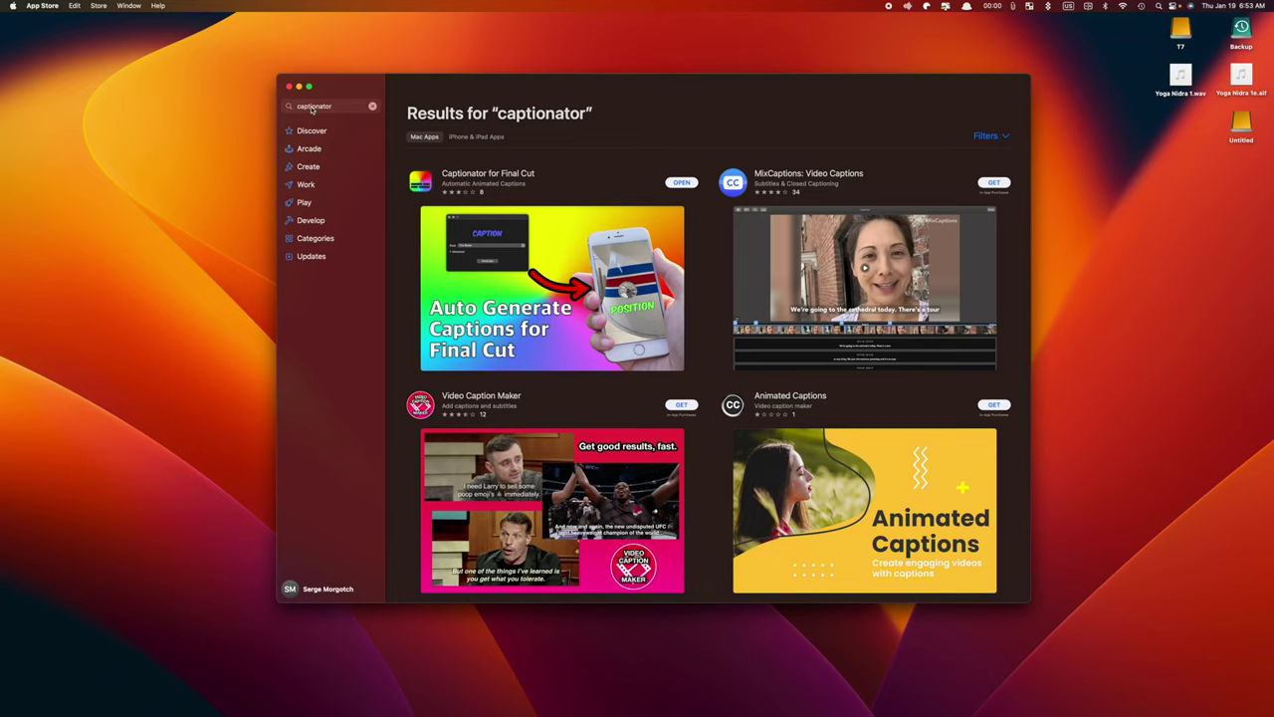
Launch Captionator and install its Final Cut Pro export destination
{"action": "left_click", "coordinate": [681, 185]}
{"action": "left_click", "coordinate": [993, 370]}
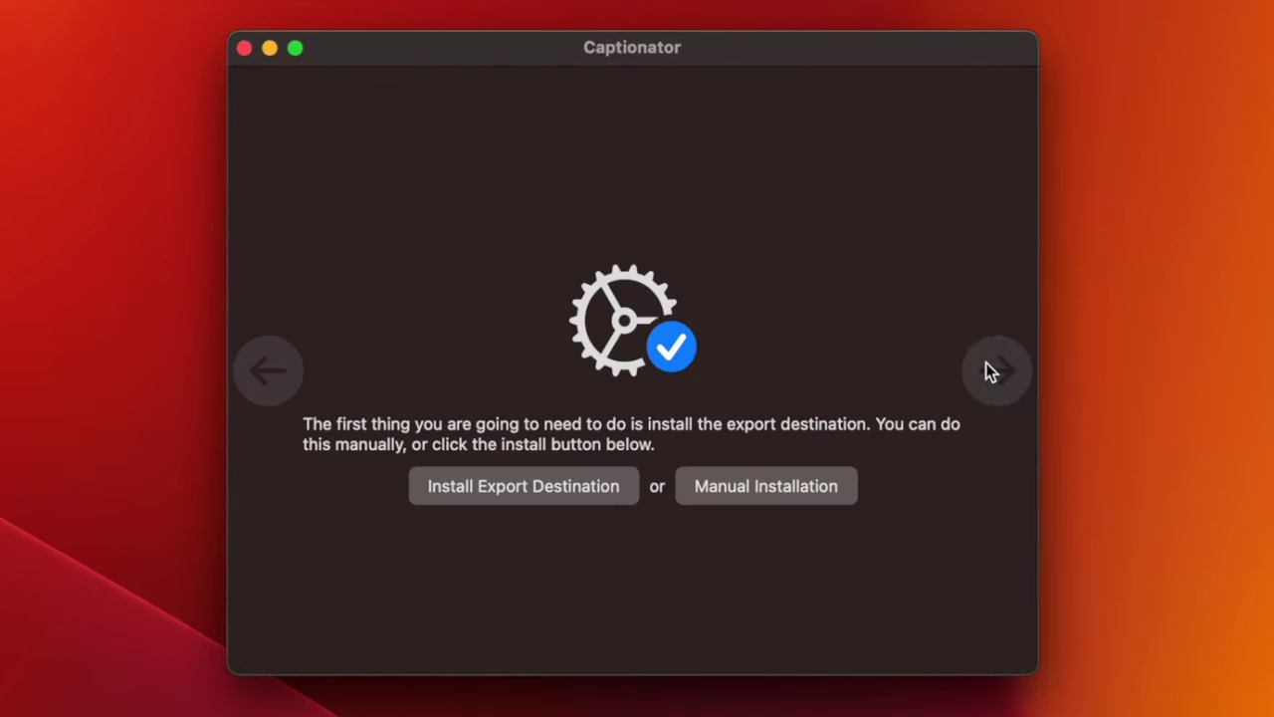
{"action": "left_click", "coordinate": [573, 495]}
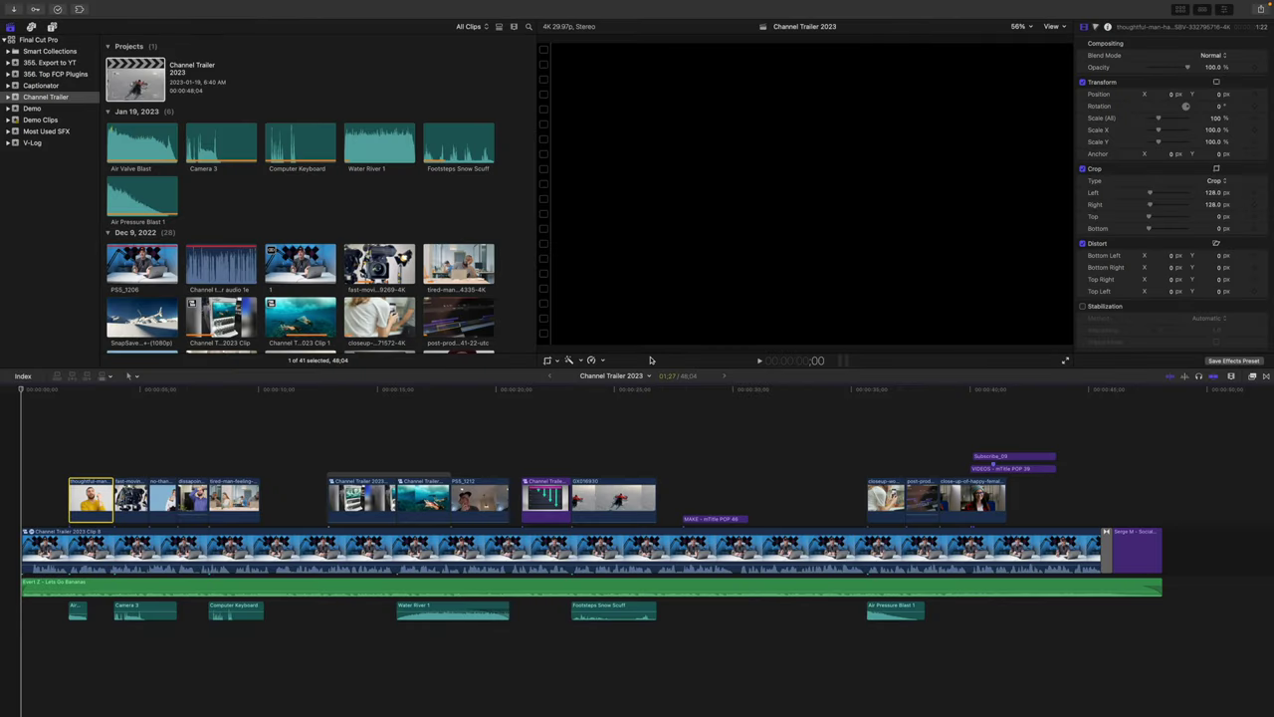
{"action": "key", "text": "super+Tab"}
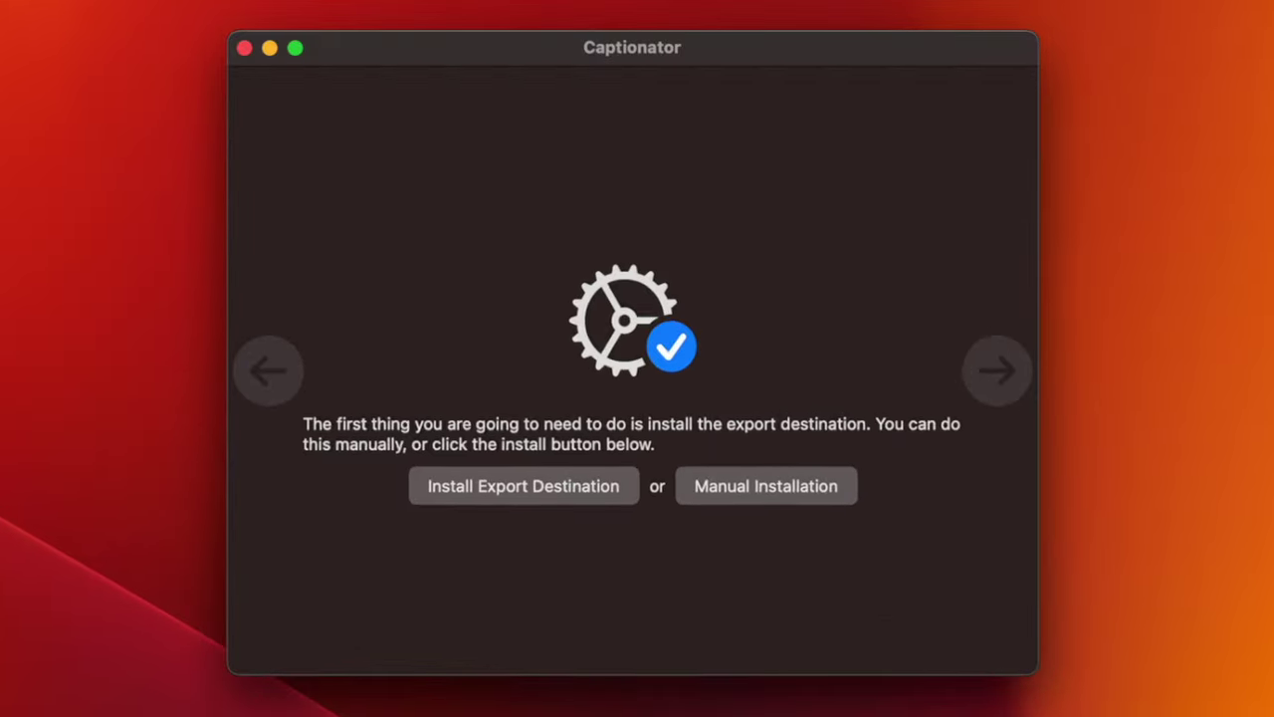
Page through the rest of the tutorial and turn off Show Tutorial At Startup
{"action": "left_click", "coordinate": [994, 386]}
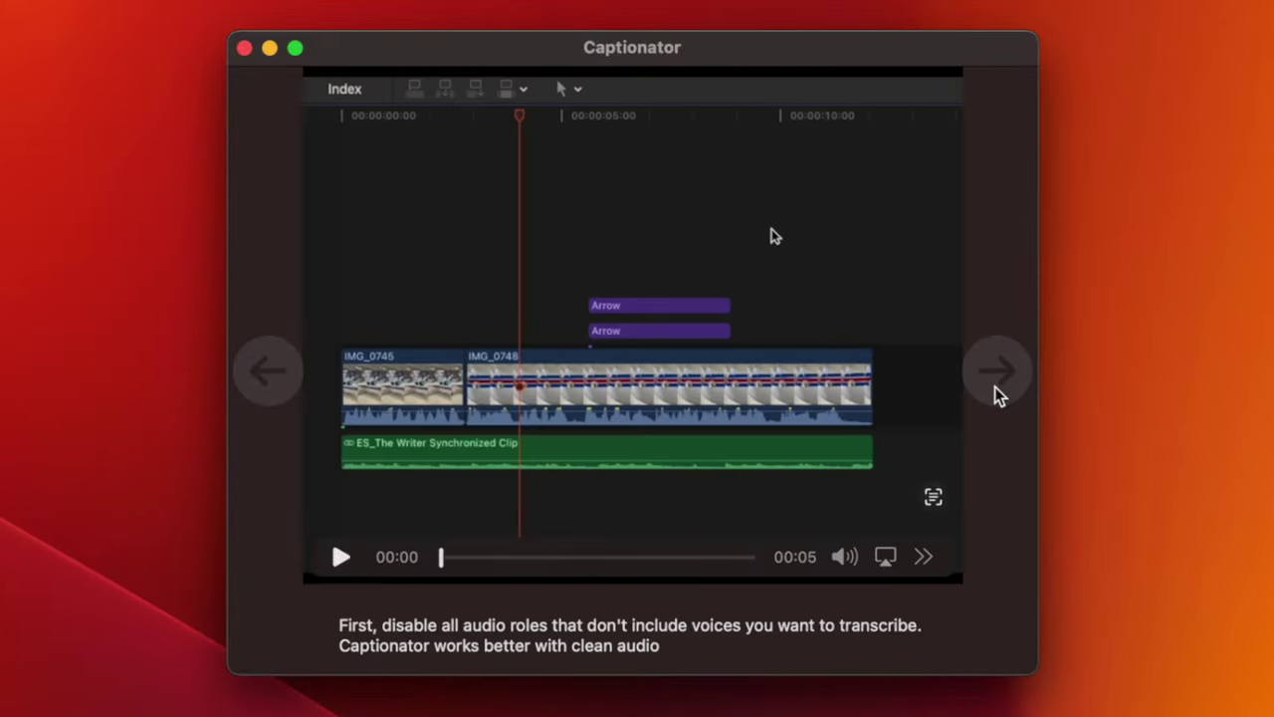
{"action": "left_click", "coordinate": [995, 386]}
{"action": "left_click", "coordinate": [994, 386]}
{"action": "left_click", "coordinate": [994, 386]}
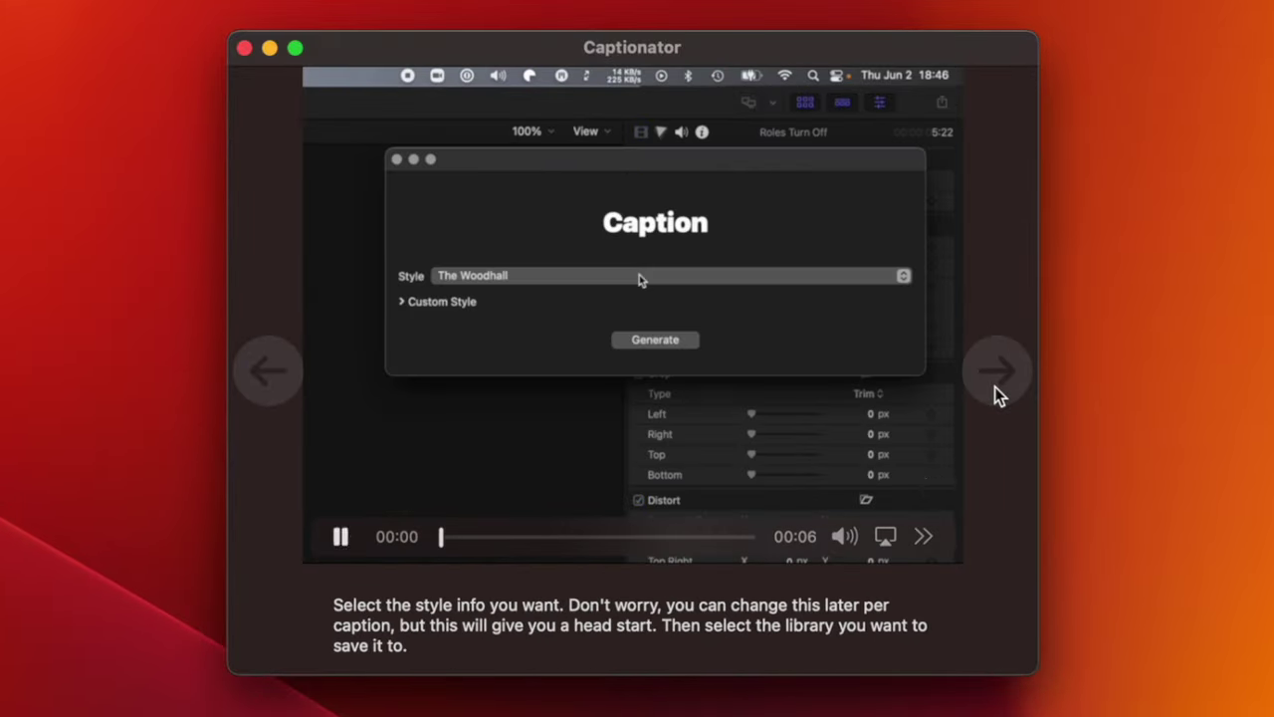
{"action": "left_click", "coordinate": [994, 386]}
{"action": "left_click", "coordinate": [994, 386]}
{"action": "left_click", "coordinate": [994, 386]}
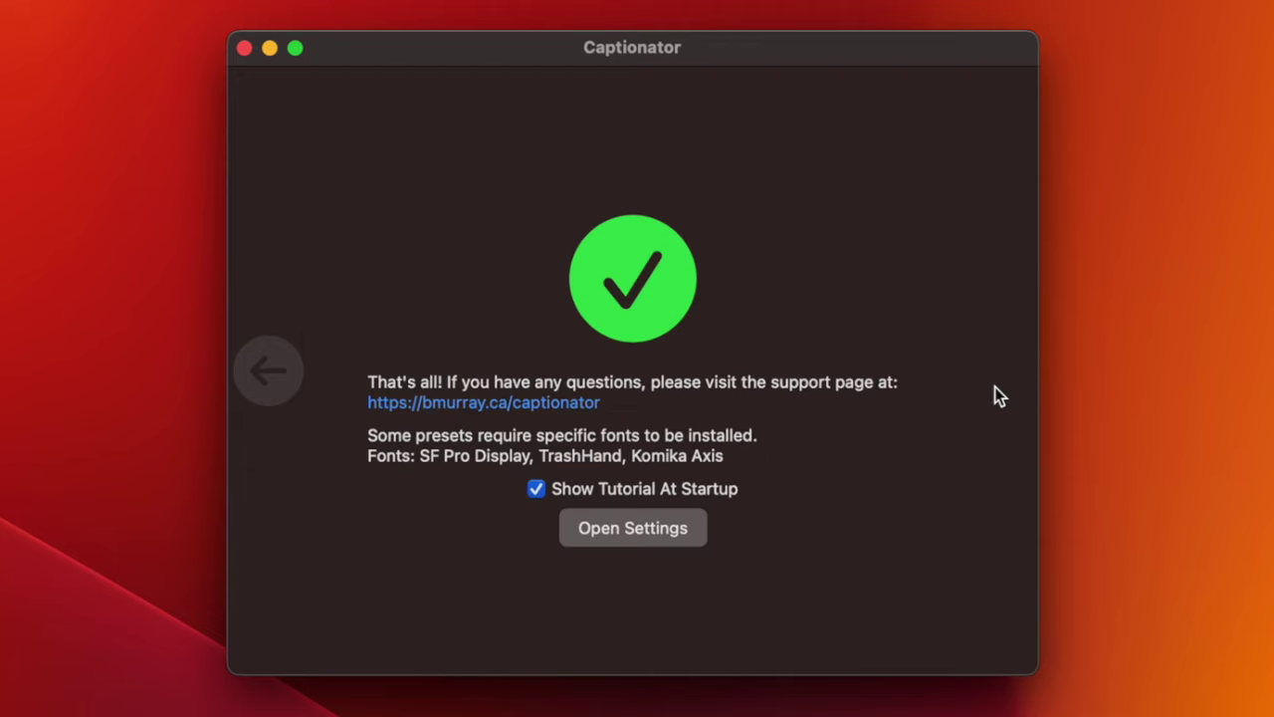
{"action": "left_click", "coordinate": [535, 488]}
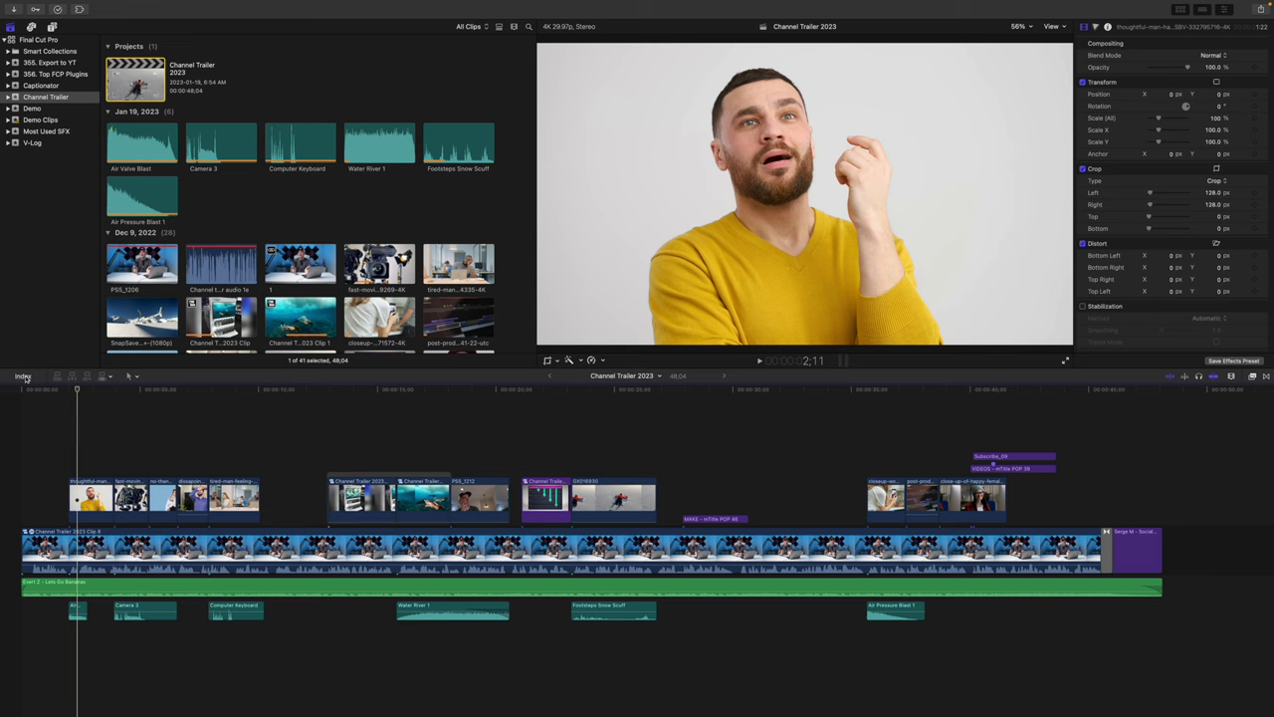
Disable the Music role in the timeline Index's Roles list
{"action": "left_click", "coordinate": [23, 376]}
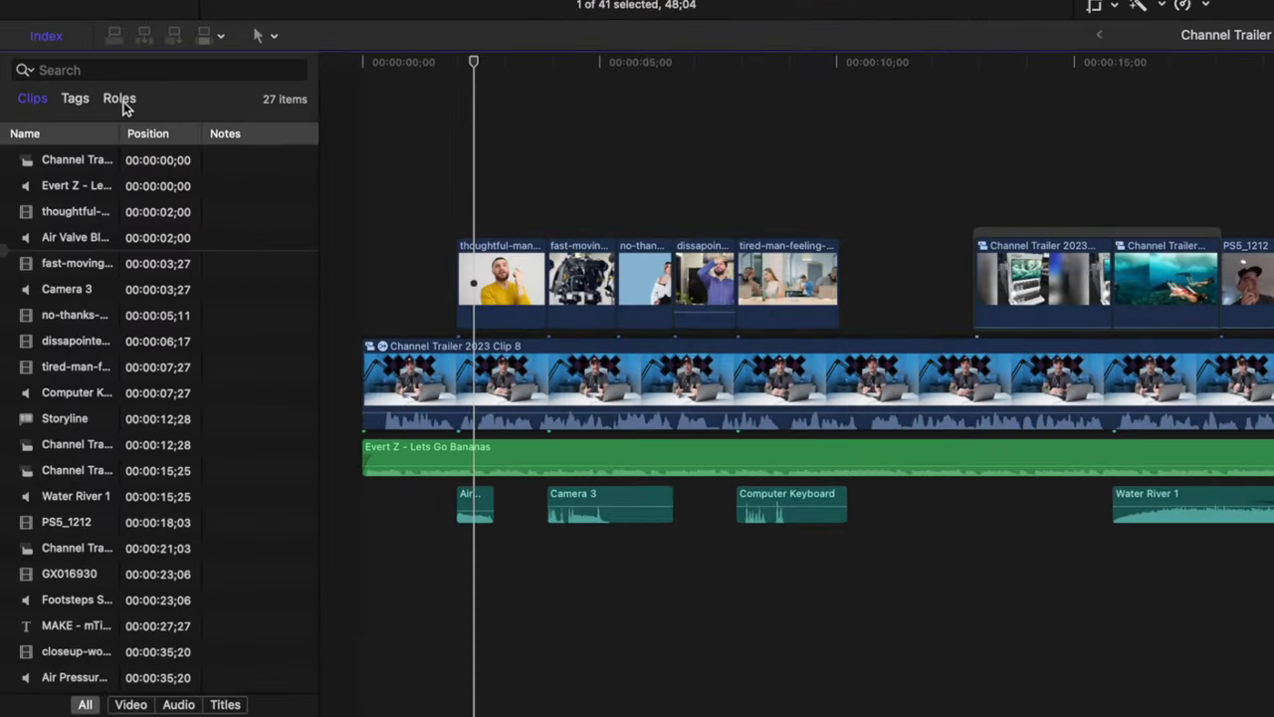
{"action": "left_click", "coordinate": [111, 163]}
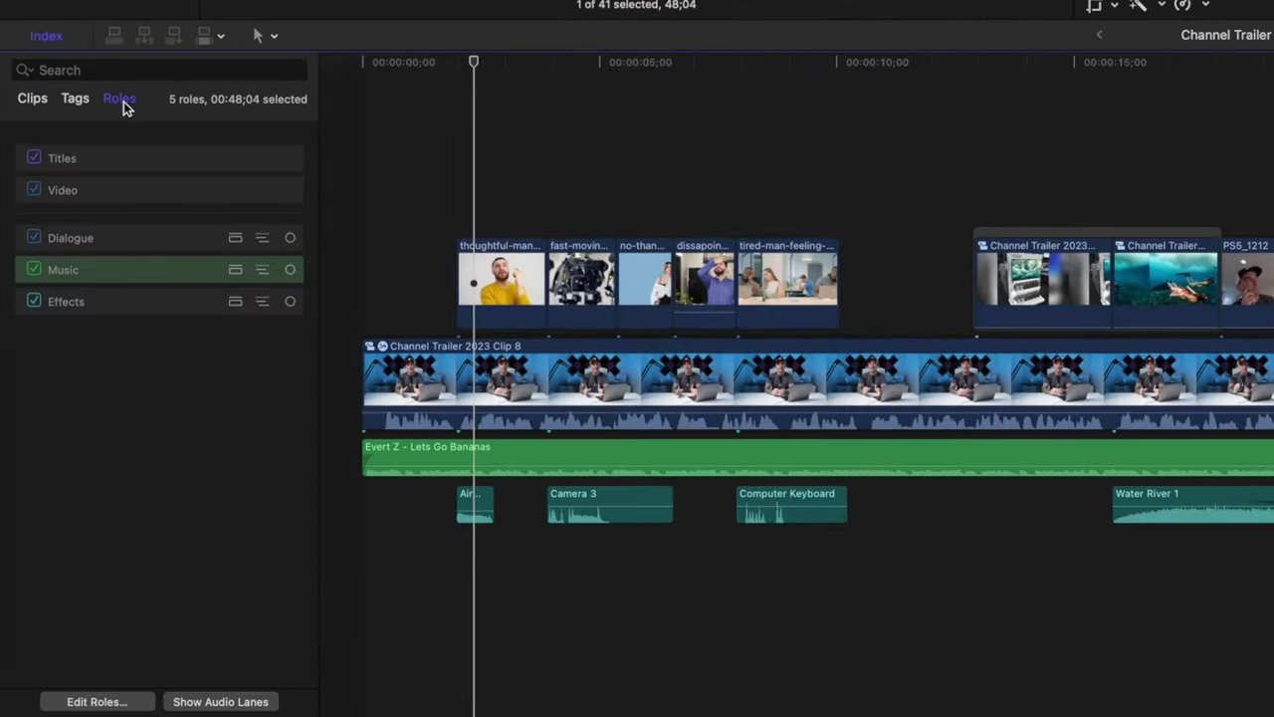
{"action": "left_click", "coordinate": [34, 270]}
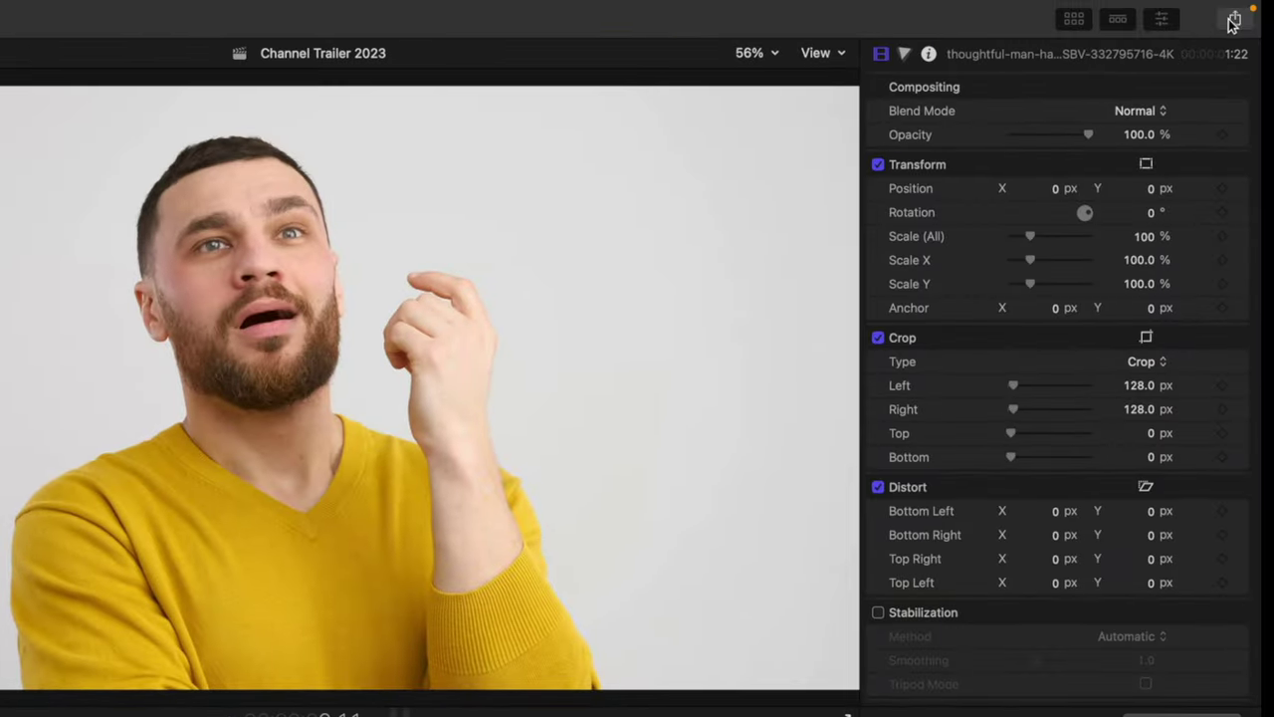
Share the Channel Trailer 2023 project to Captionator
{"action": "left_click", "coordinate": [1234, 20]}
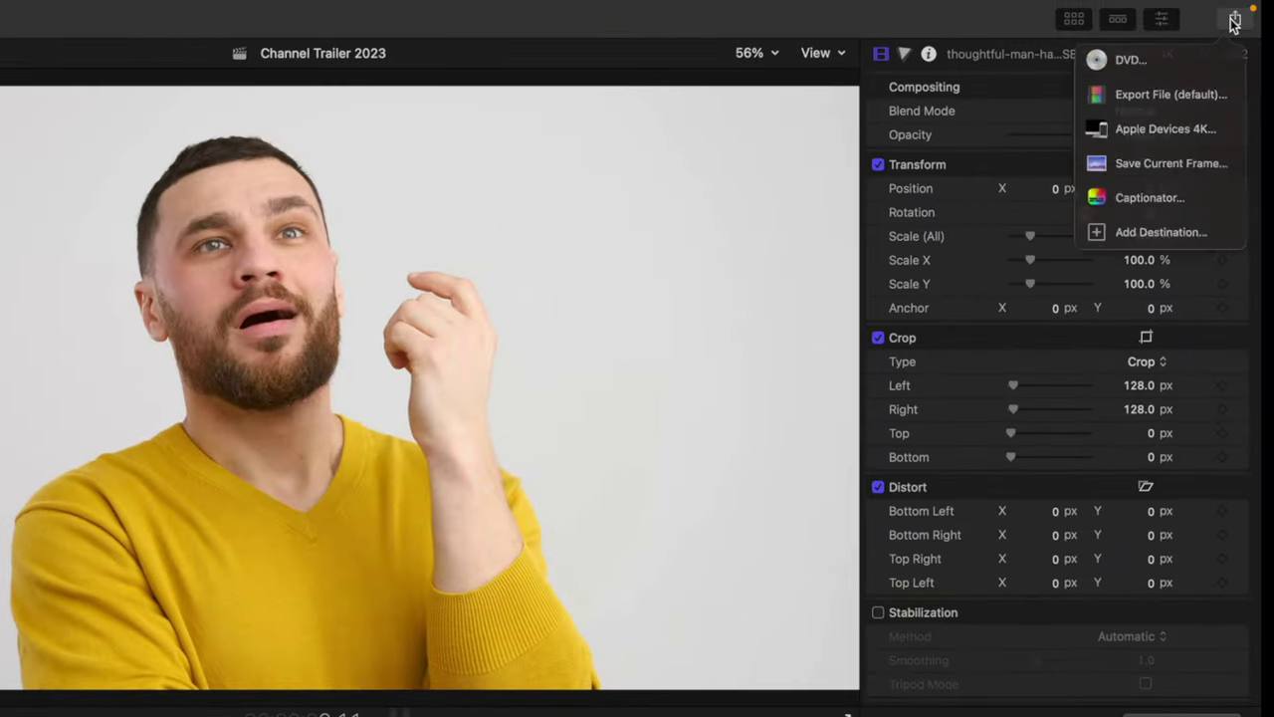
{"action": "left_click", "coordinate": [1192, 223]}
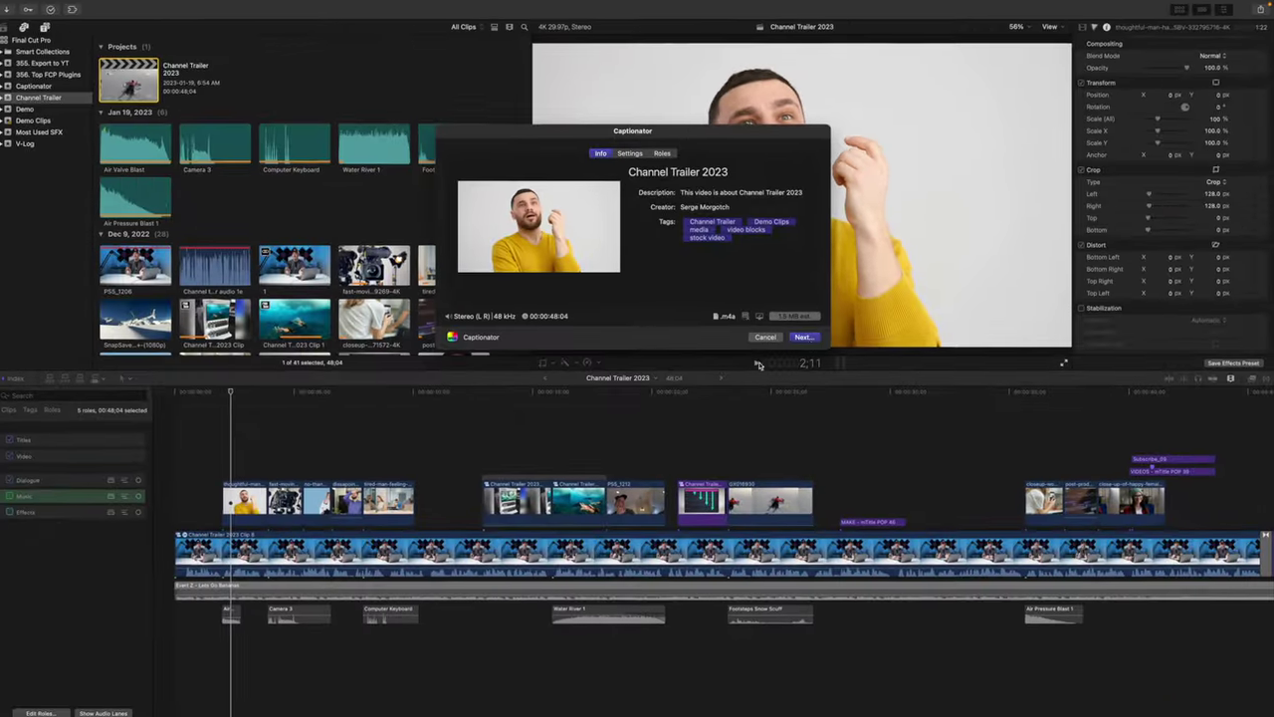
{"action": "left_click", "coordinate": [808, 335]}
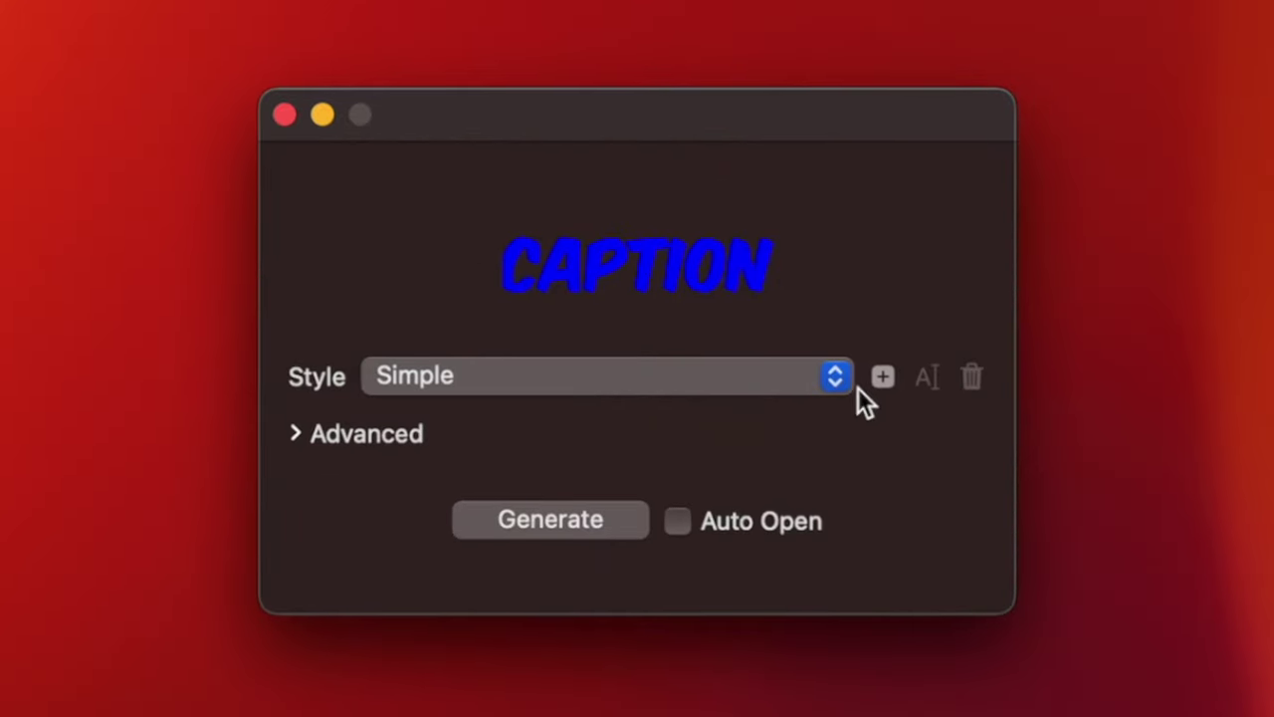
After previewing Finzar and The Rack, pick The Beast caption style and expand Advanced settings
{"action": "left_click", "coordinate": [836, 377]}
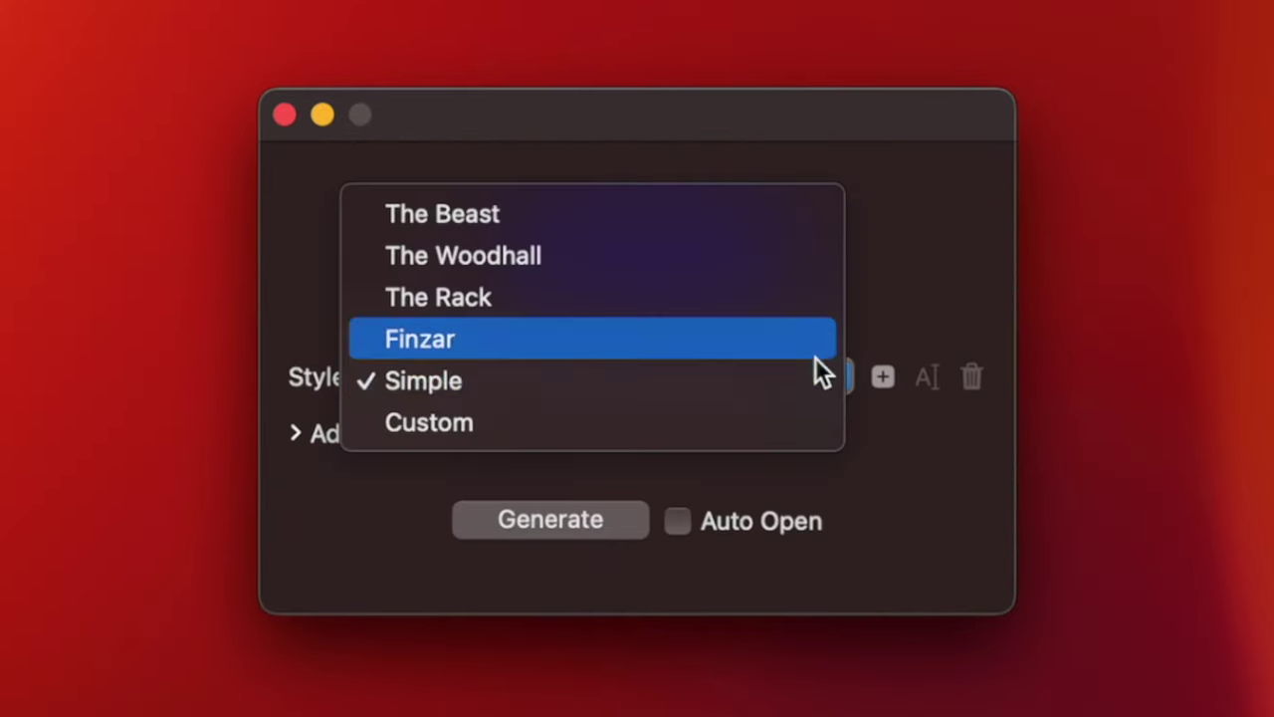
{"action": "left_click", "coordinate": [816, 338]}
{"action": "left_click", "coordinate": [836, 377]}
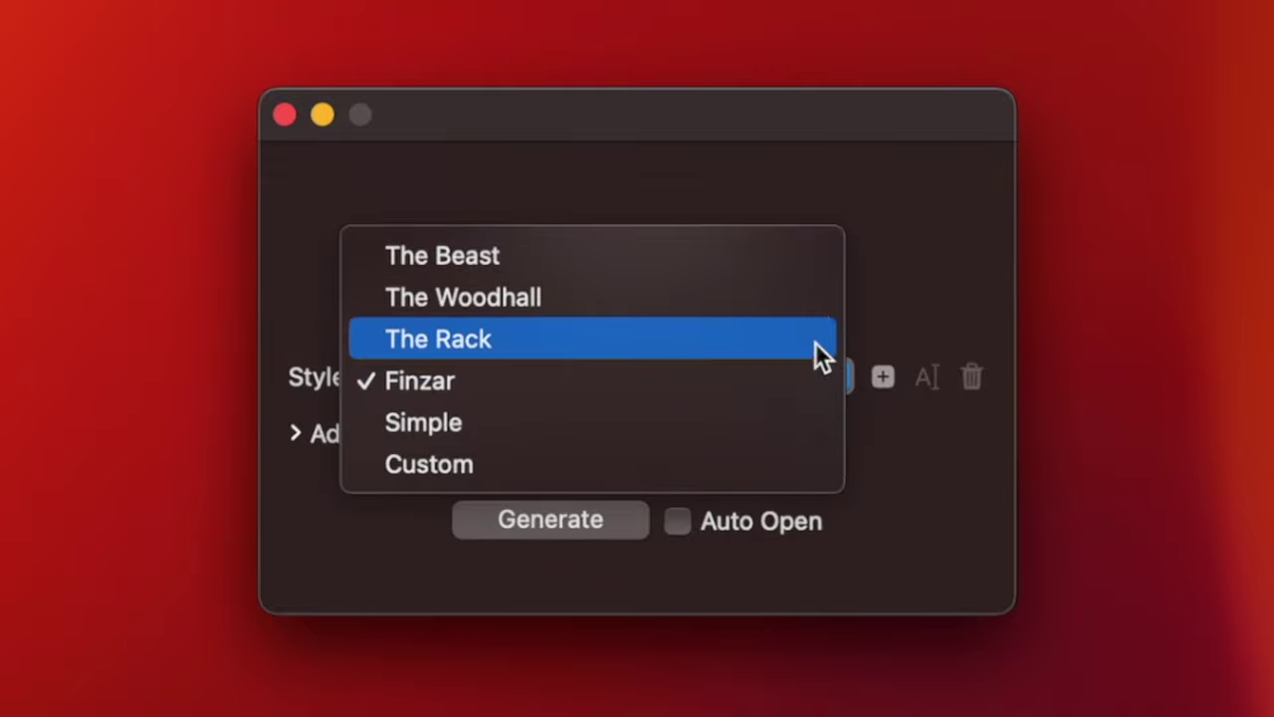
{"action": "left_click", "coordinate": [784, 335]}
{"action": "left_click", "coordinate": [840, 380]}
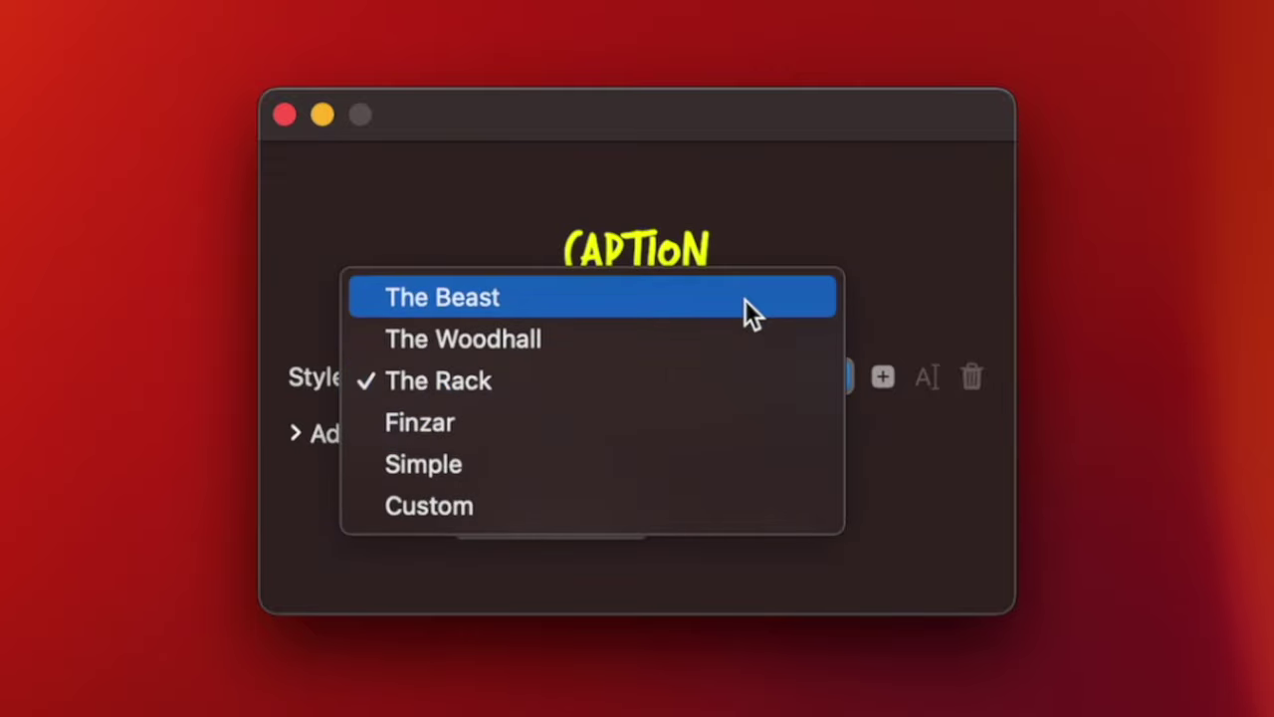
{"action": "left_click", "coordinate": [745, 299]}
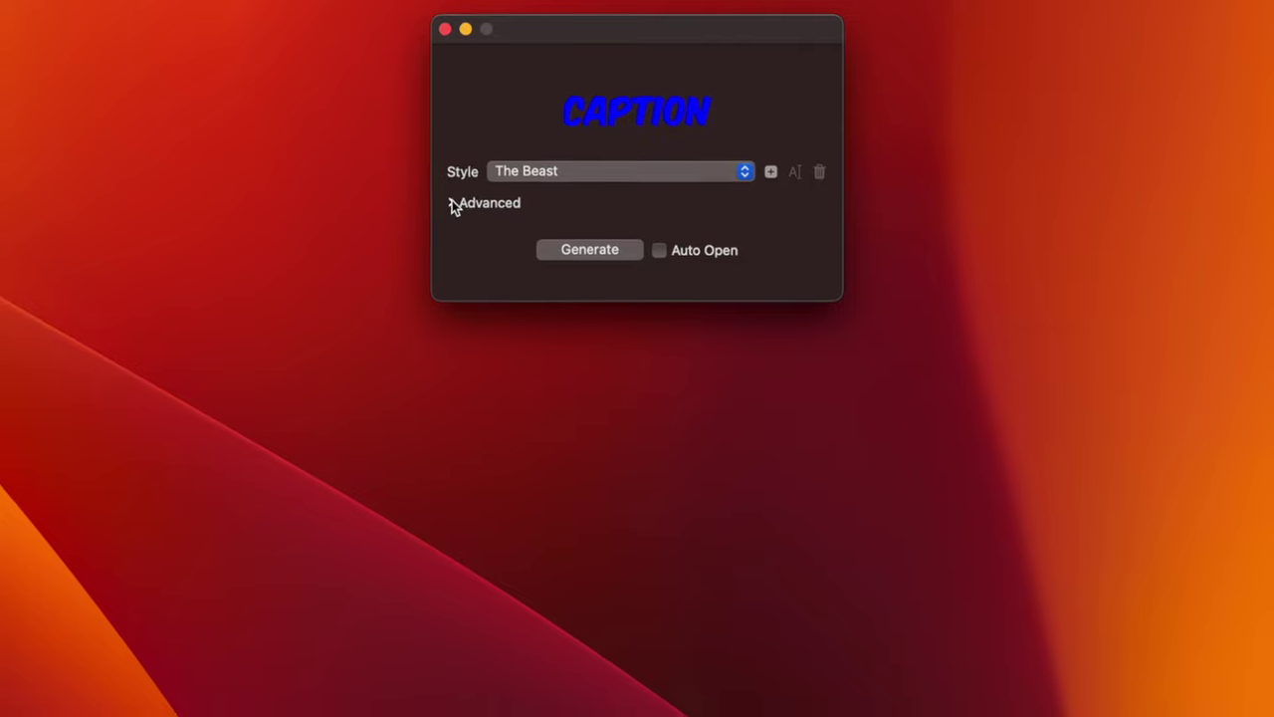
{"action": "left_click", "coordinate": [452, 204]}
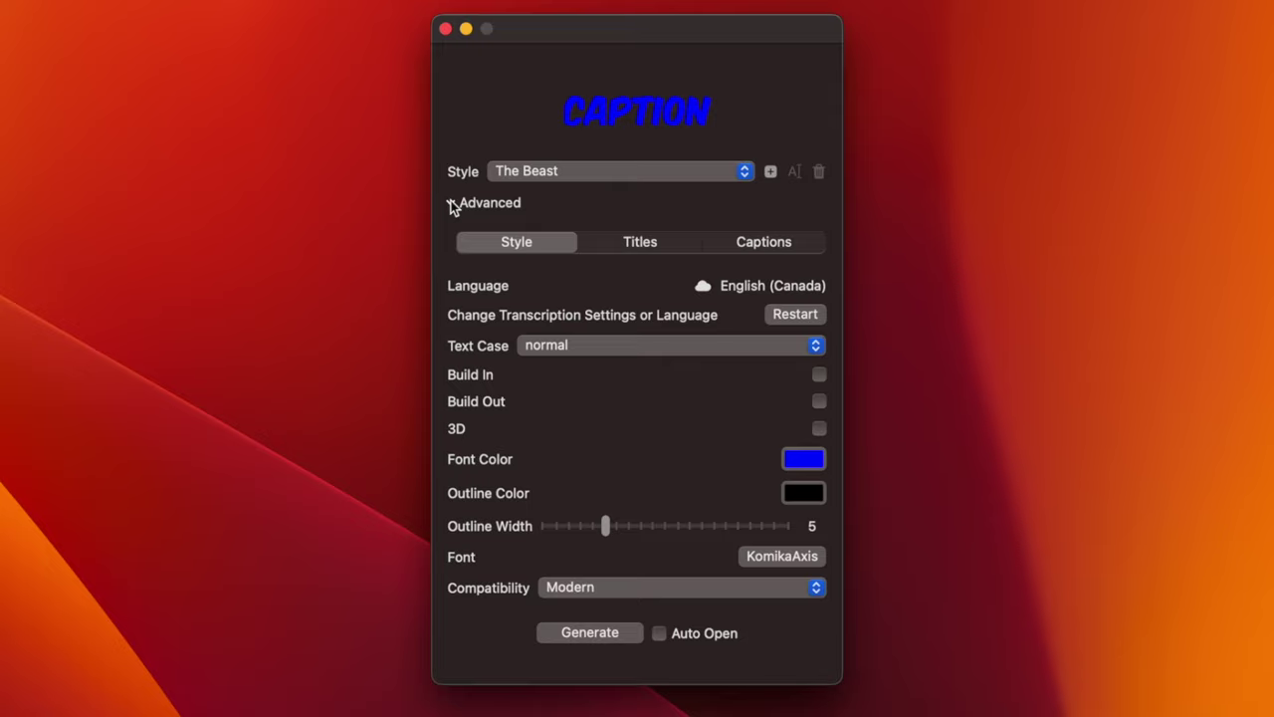
On the Titles tab, keep Words Max at 1 and set Gap Fill Duration to 3 seconds
{"action": "left_click", "coordinate": [642, 249]}
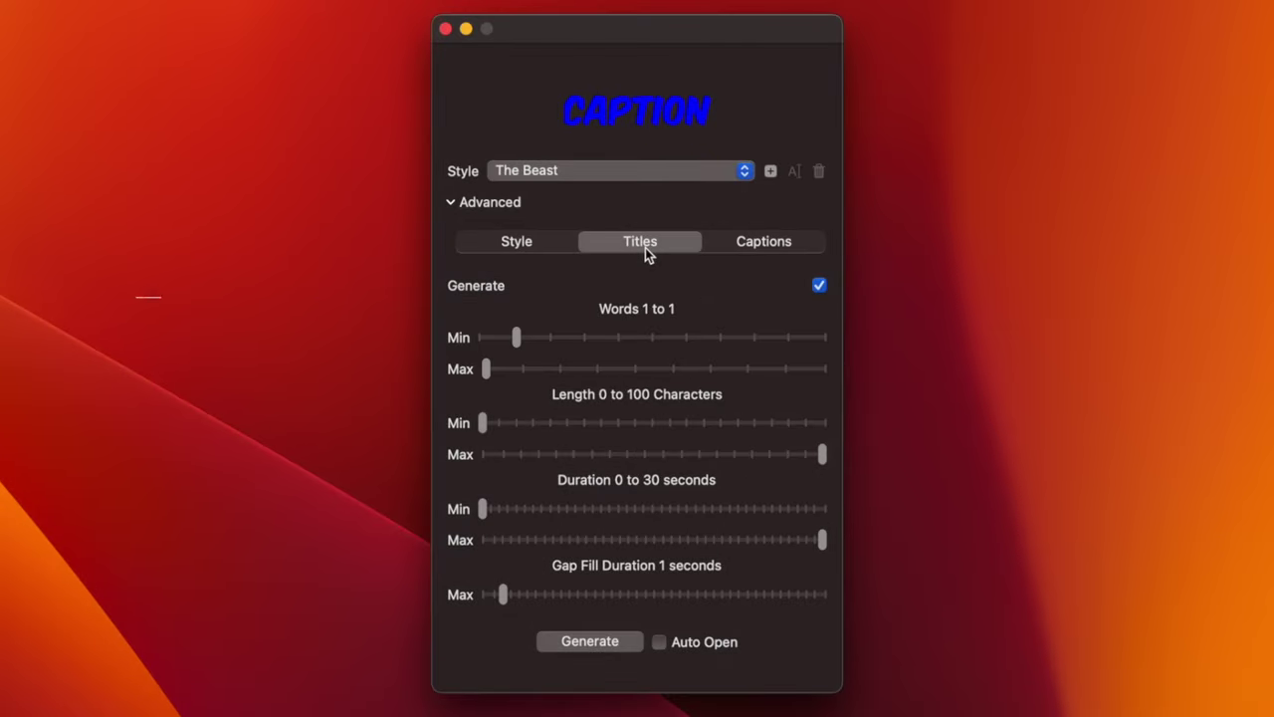
{"action": "left_click_drag", "start_coordinate": [487, 368], "coordinate": [634, 383]}
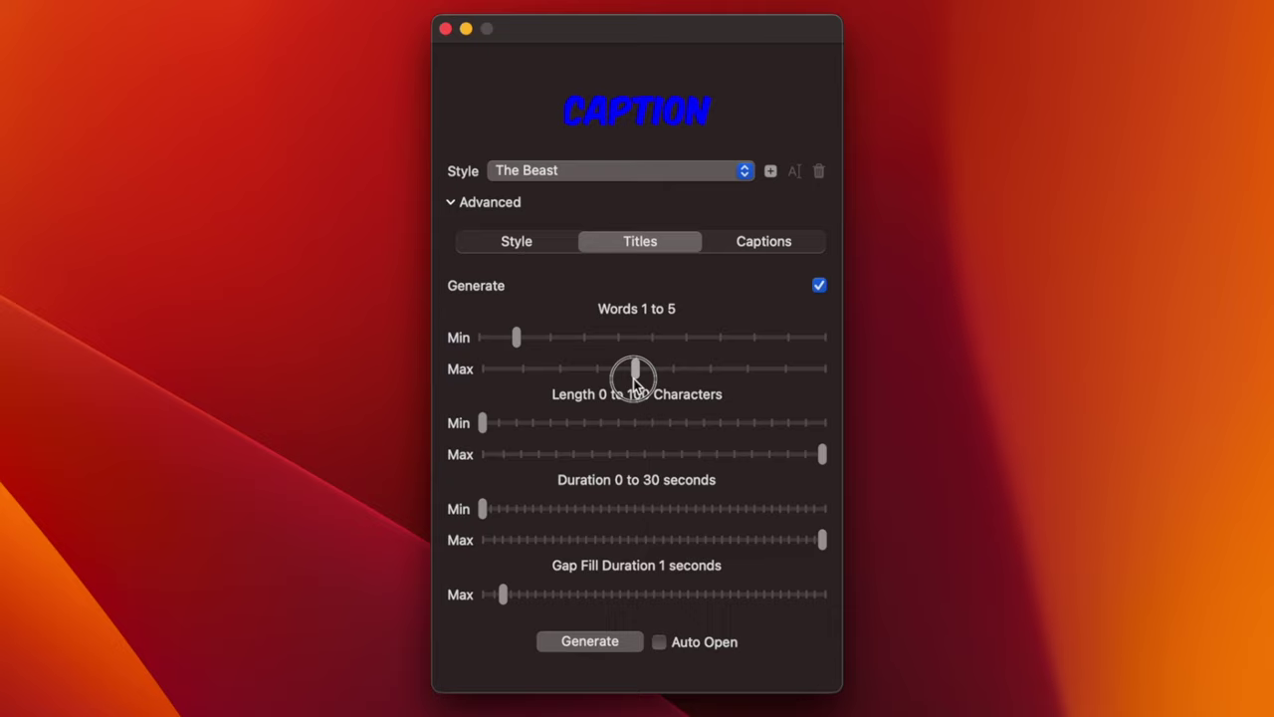
{"action": "left_click_drag", "start_coordinate": [634, 383], "coordinate": [488, 386]}
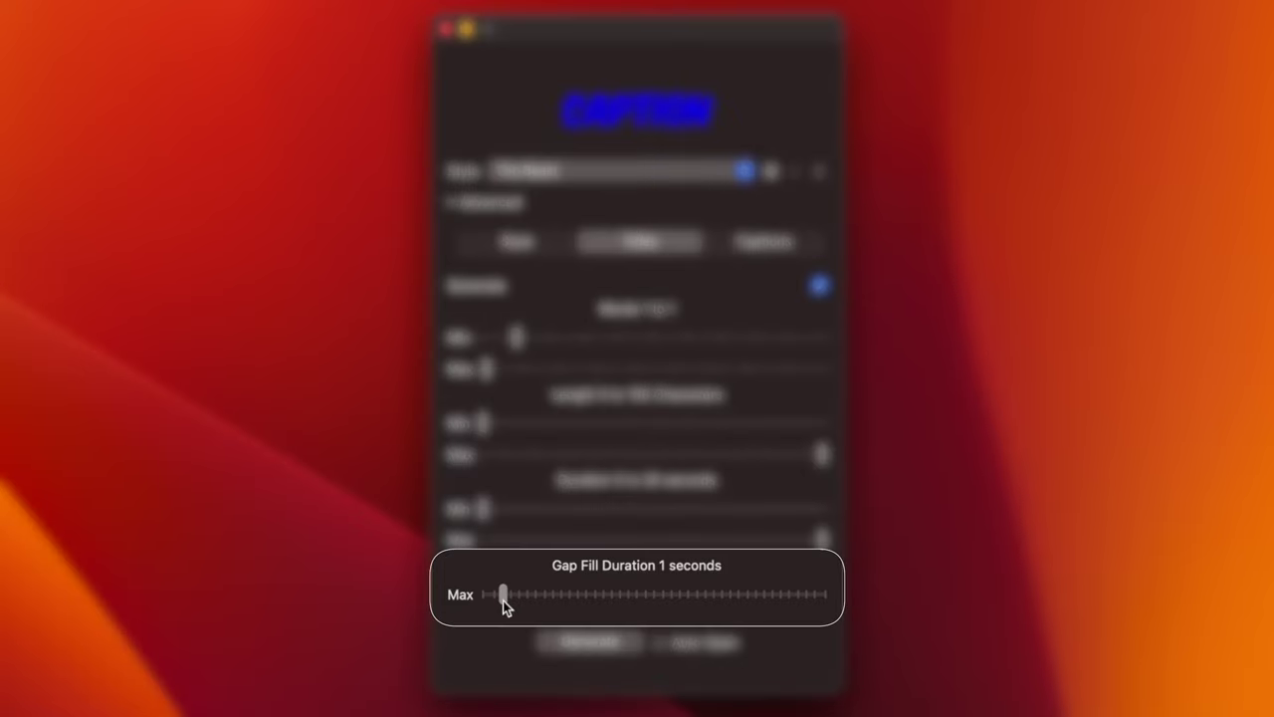
{"action": "left_click_drag", "start_coordinate": [504, 601], "coordinate": [539, 604]}
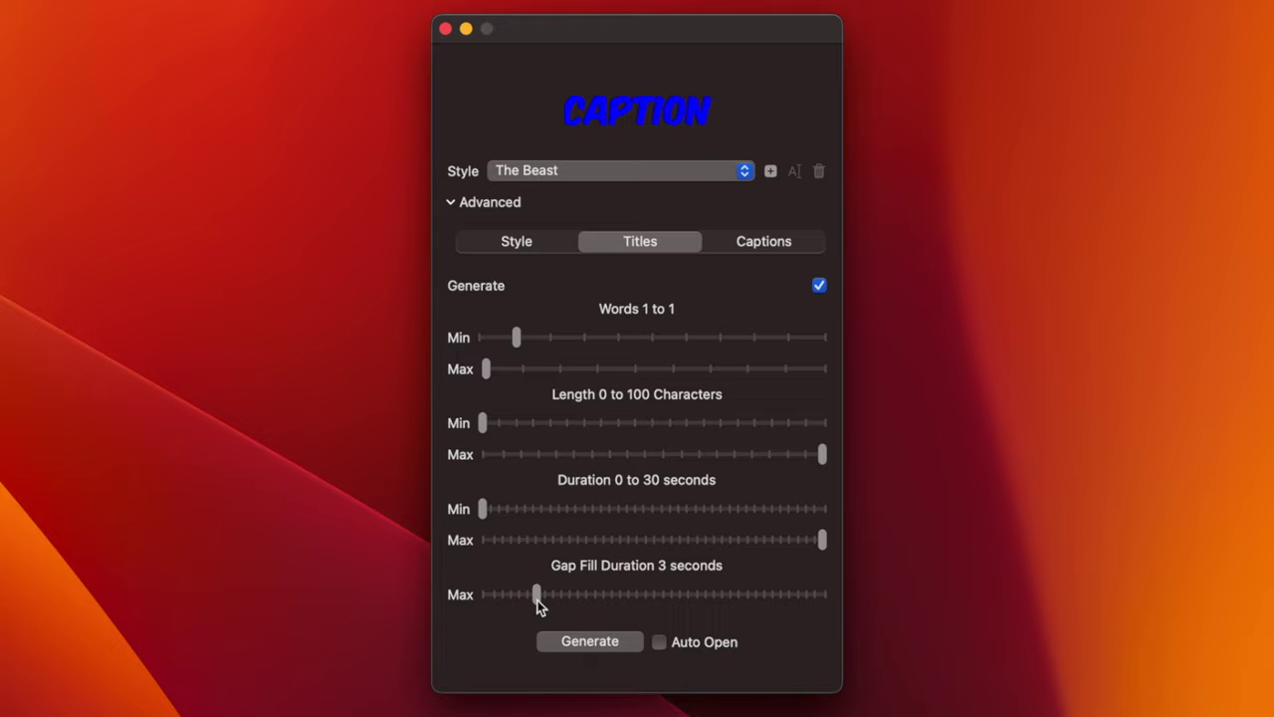
Generate the FCPXML caption file from the Captions tab and save it to the Desktop
{"action": "left_click", "coordinate": [754, 247]}
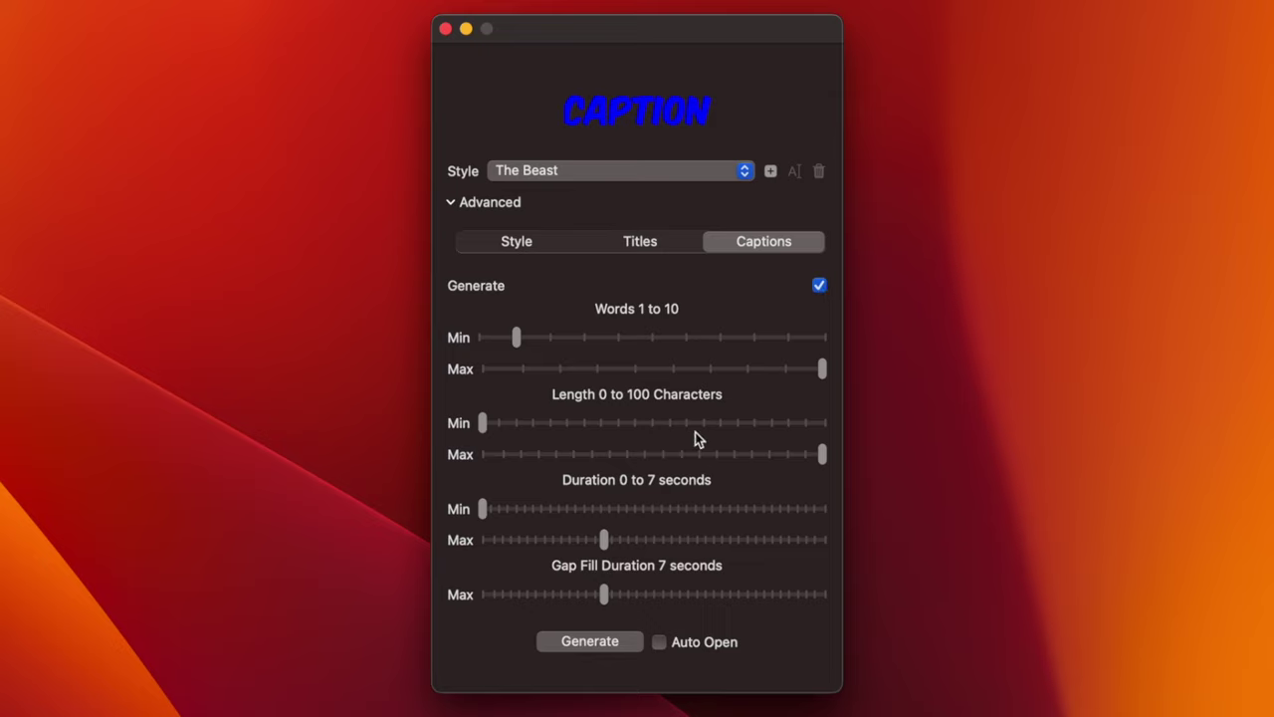
{"action": "left_click", "coordinate": [562, 644]}
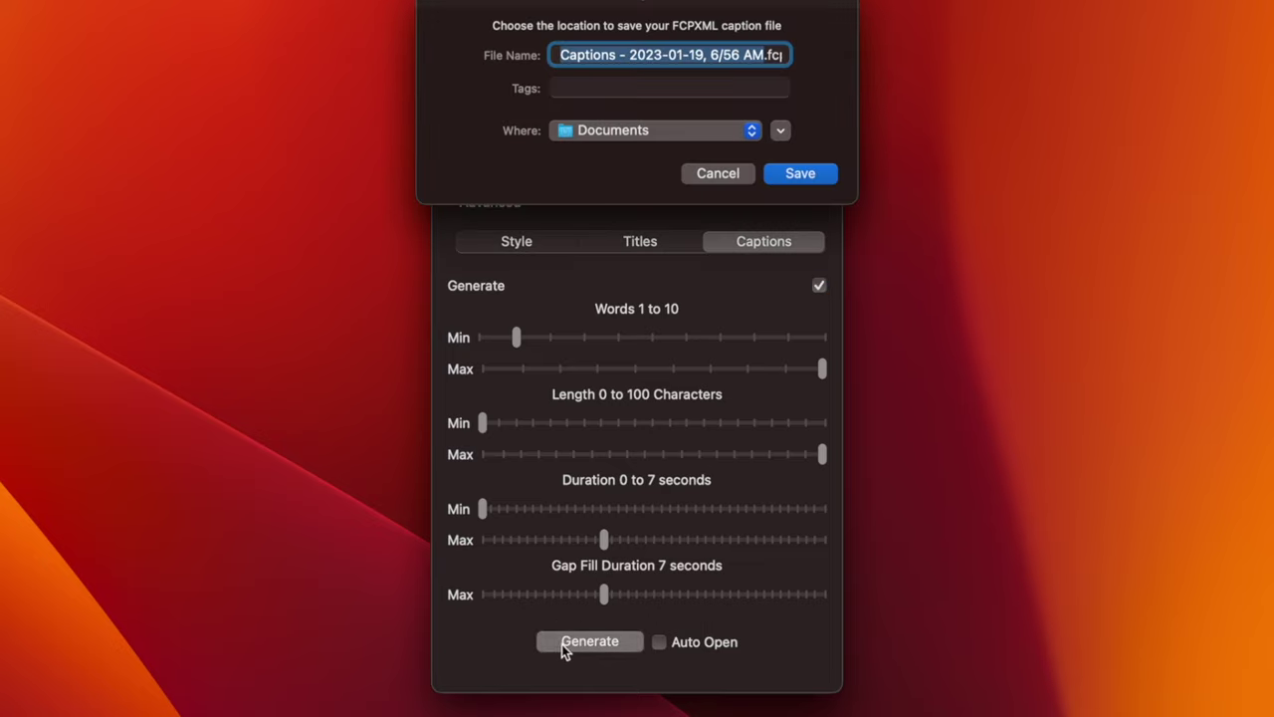
{"action": "left_click", "coordinate": [751, 134]}
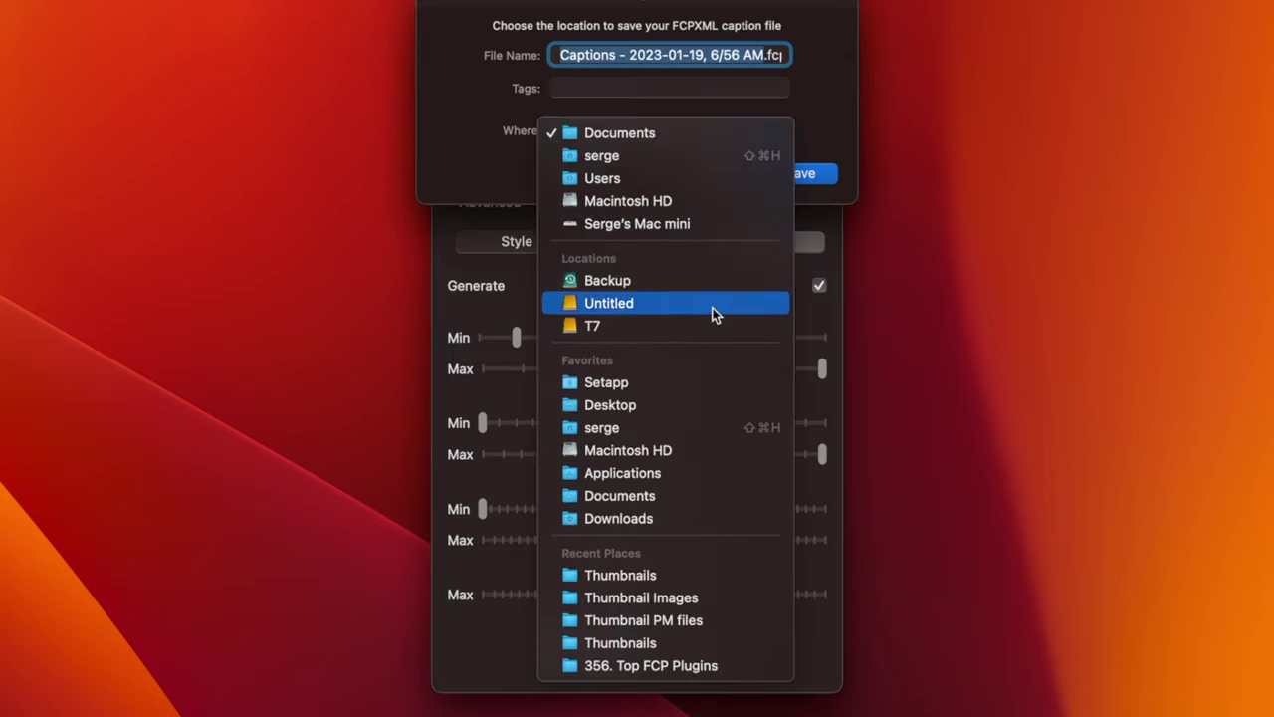
{"action": "left_click", "coordinate": [695, 404]}
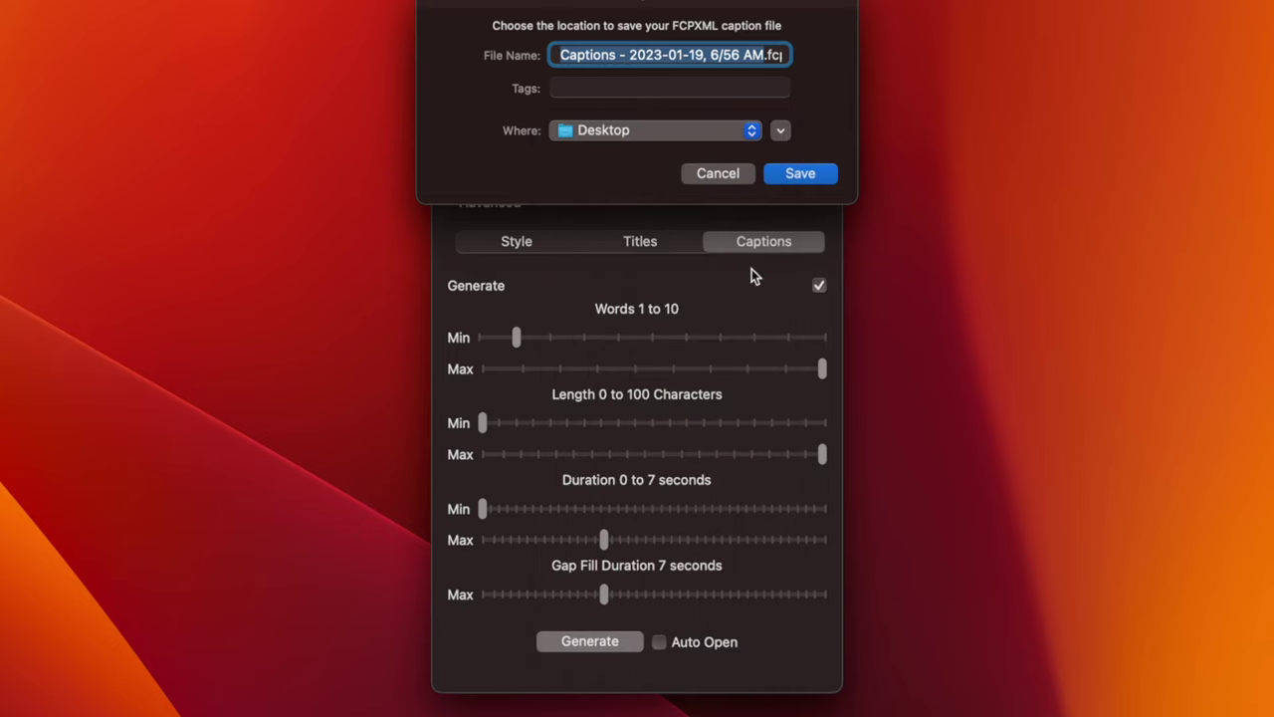
{"action": "left_click", "coordinate": [795, 176]}
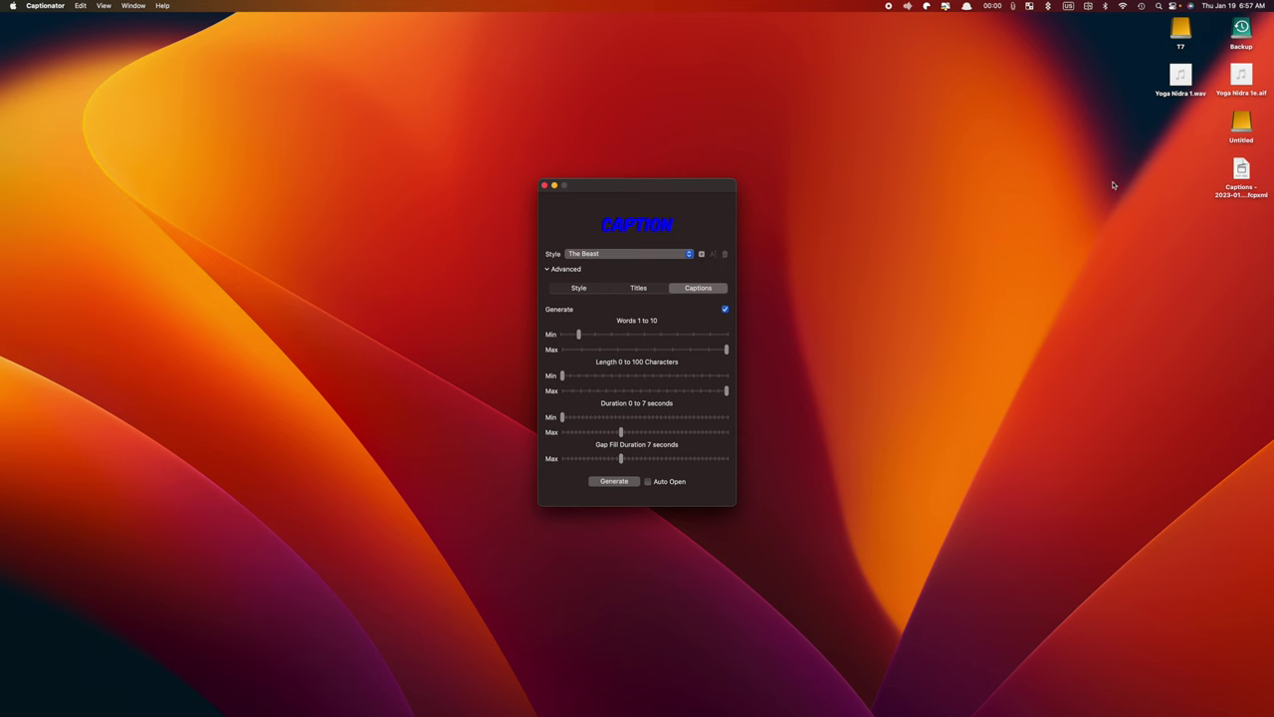
Import the Captions .fcpxml into the Final Cut Pro library and open the Generated Captions event
{"action": "double_click", "coordinate": [1241, 174]}
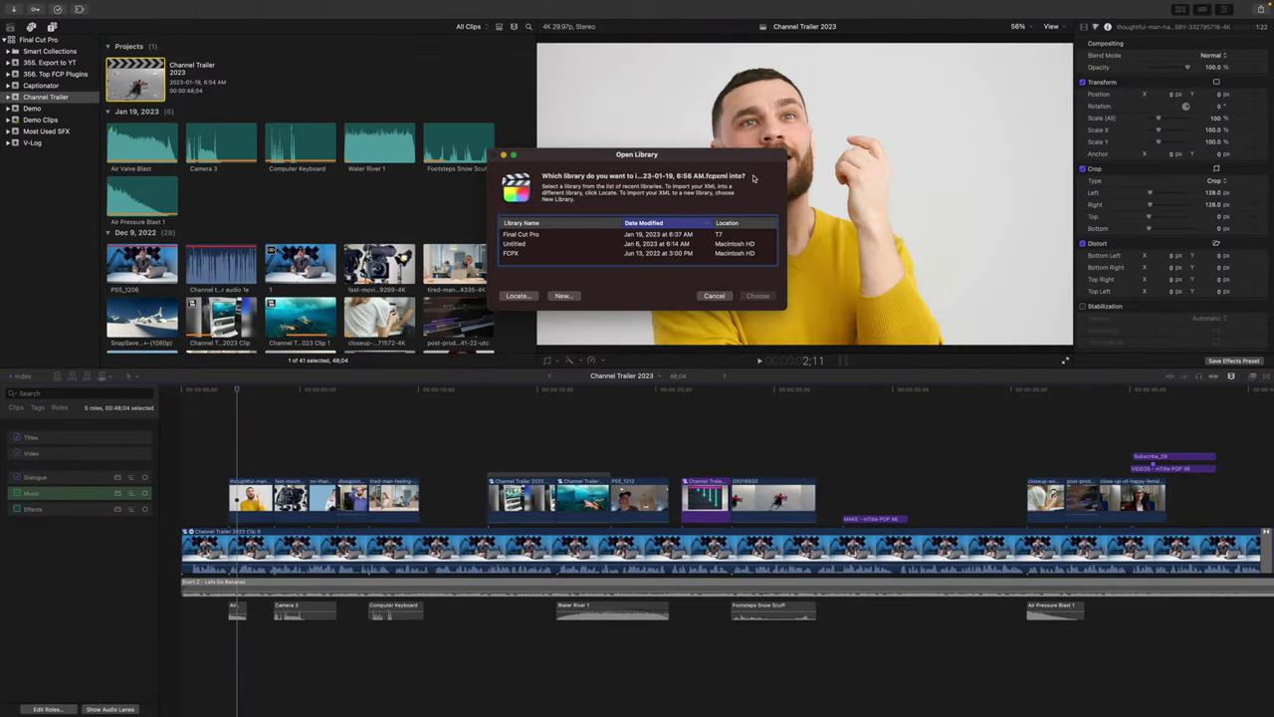
{"action": "left_click", "coordinate": [554, 235]}
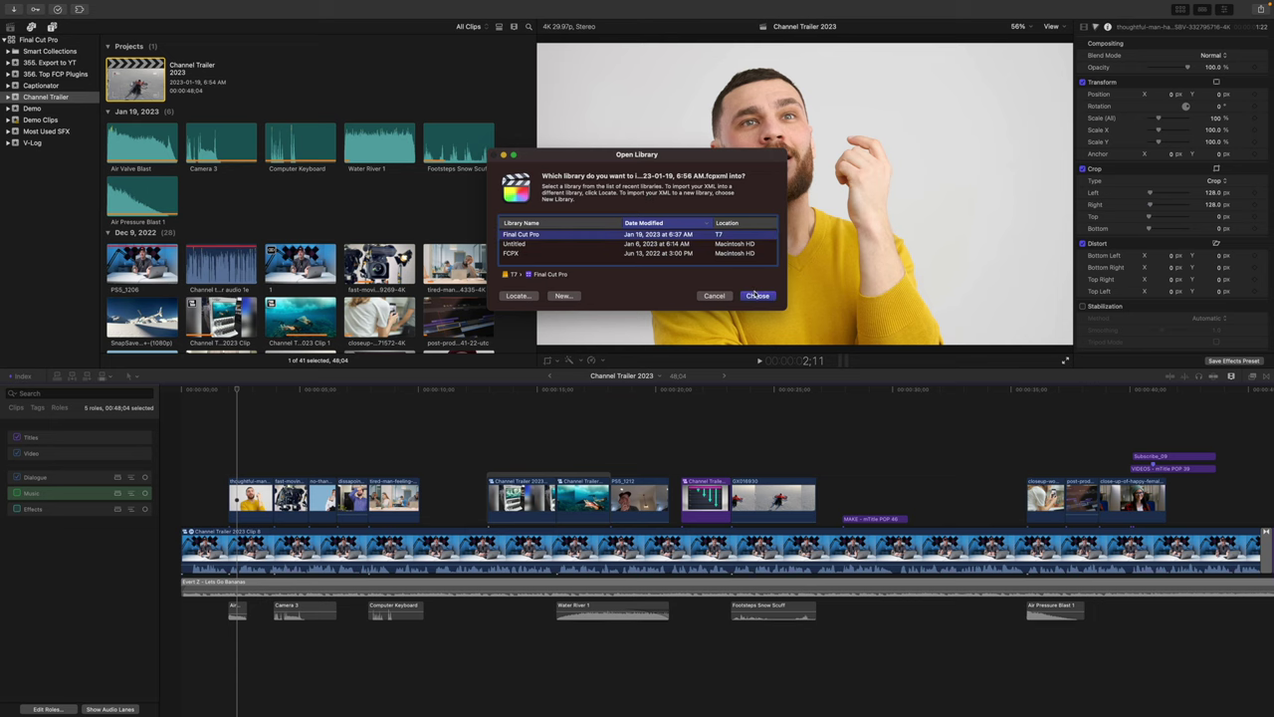
{"action": "left_click", "coordinate": [758, 295]}
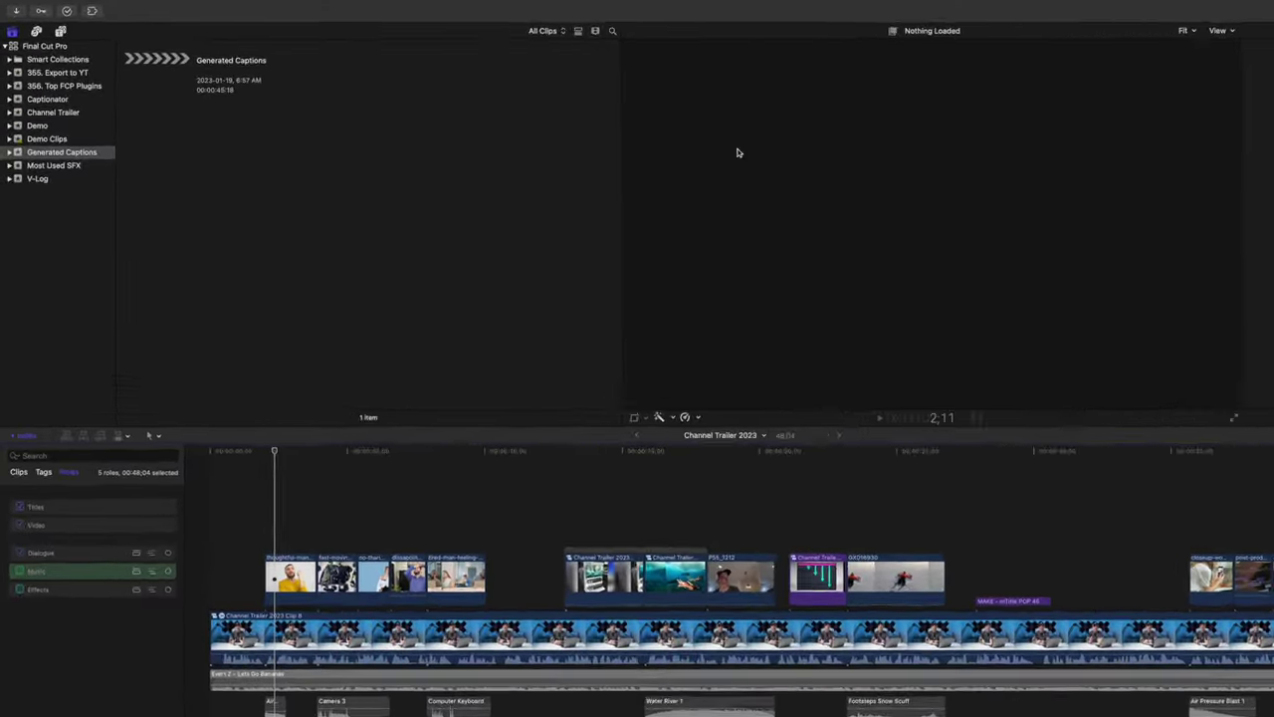
{"action": "left_click", "coordinate": [83, 154]}
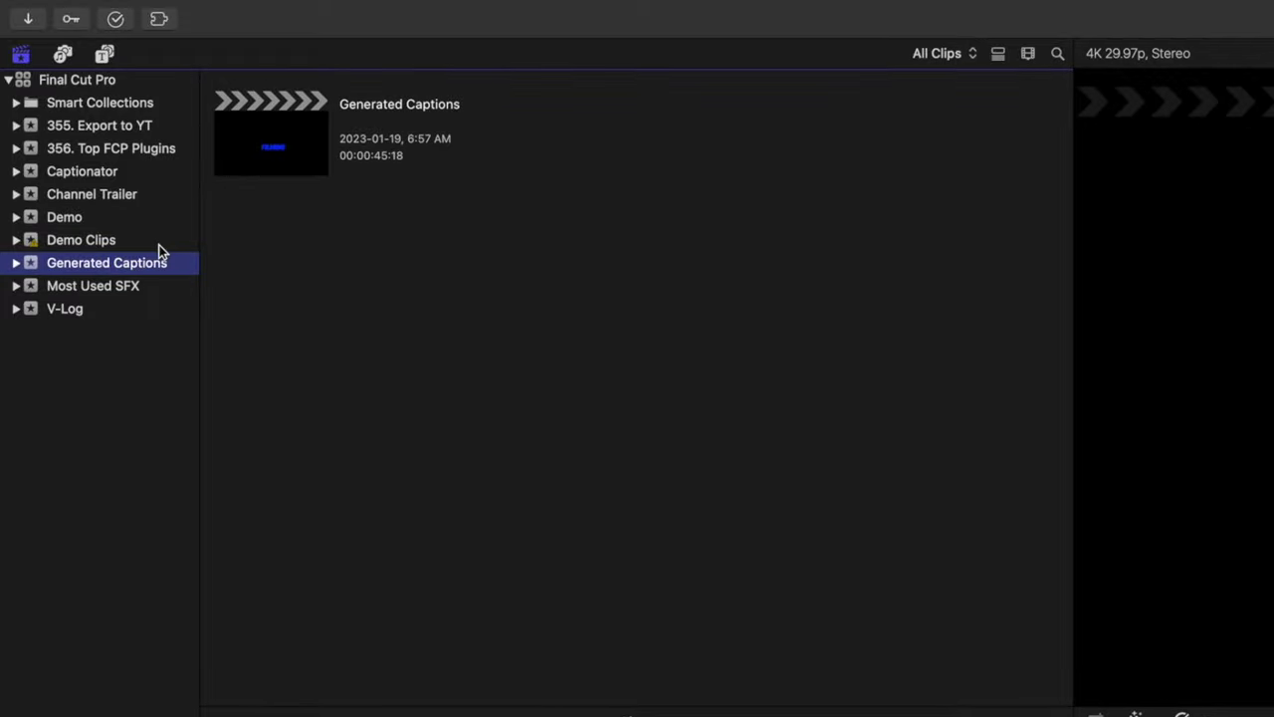
Open the Generated Captions project, select every caption and word-title clip, and copy them
{"action": "left_click", "coordinate": [256, 165]}
{"action": "double_click", "coordinate": [256, 165]}
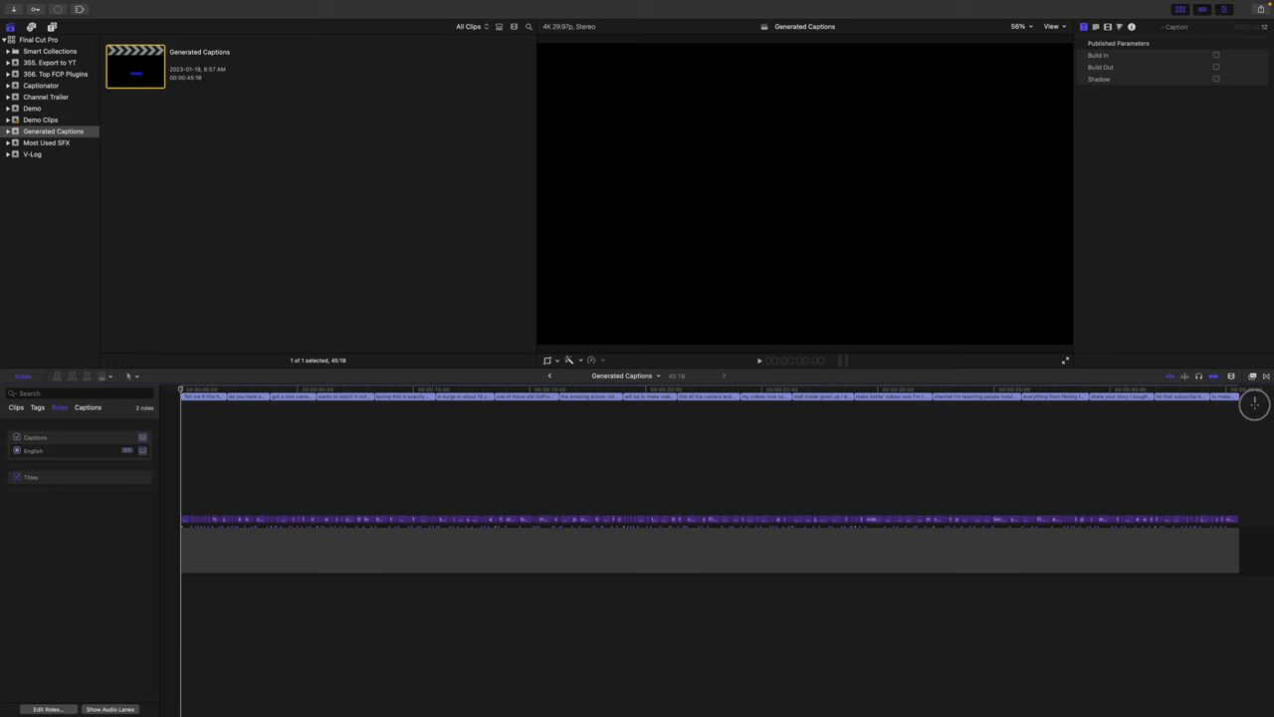
{"action": "left_click_drag", "start_coordinate": [1251, 404], "coordinate": [82, 521]}
{"action": "key", "text": "super+c"}
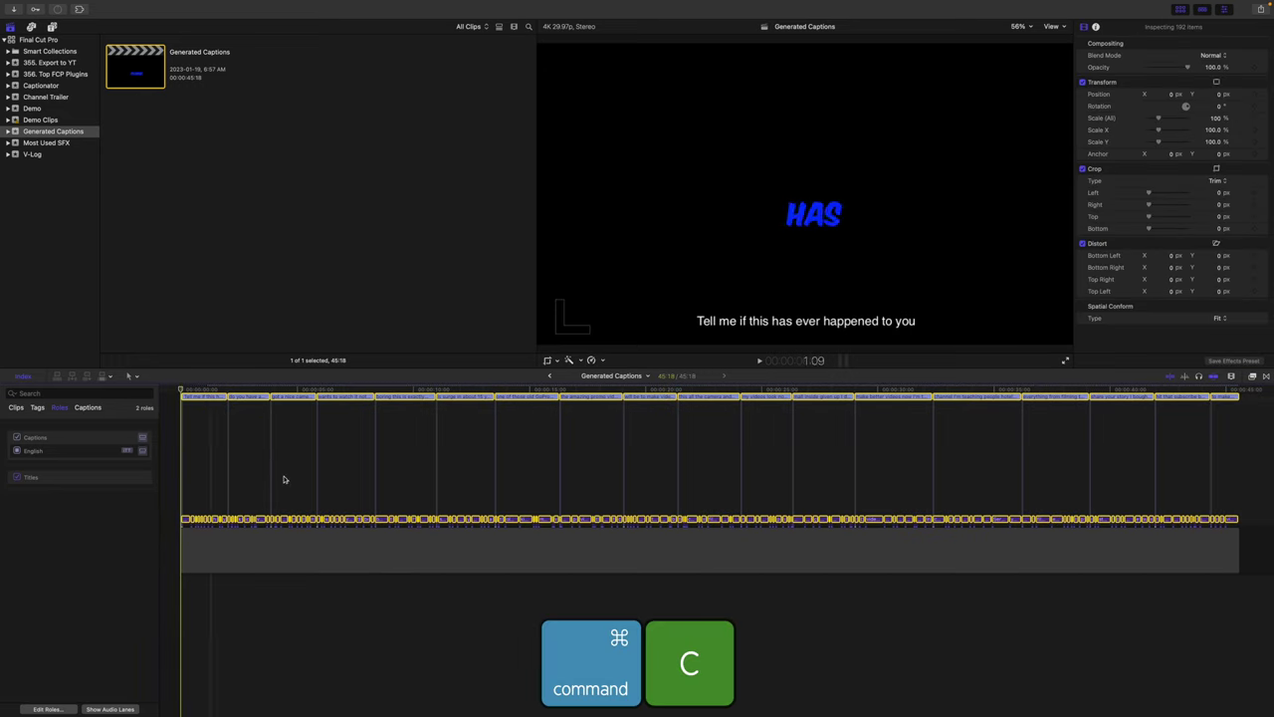
{"action": "left_click", "coordinate": [548, 375]}
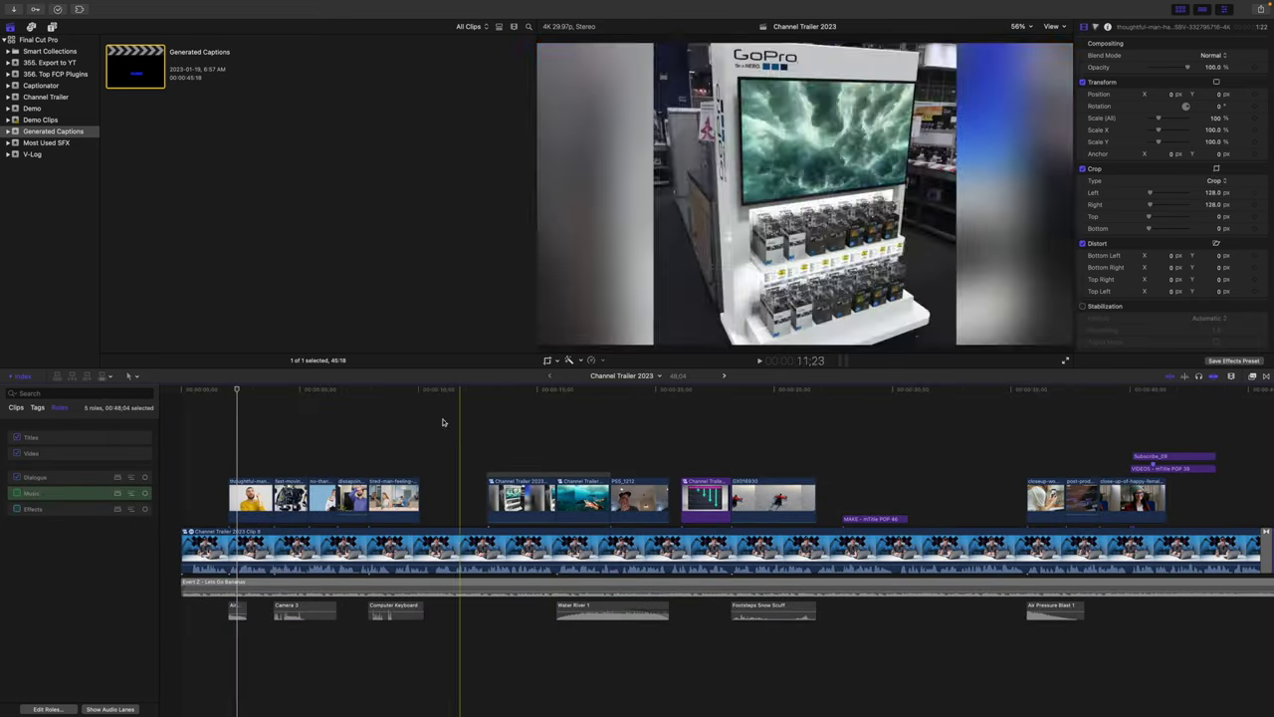
Paste the captions and word titles at the start of Channel Trailer 2023
{"action": "left_click", "coordinate": [180, 449]}
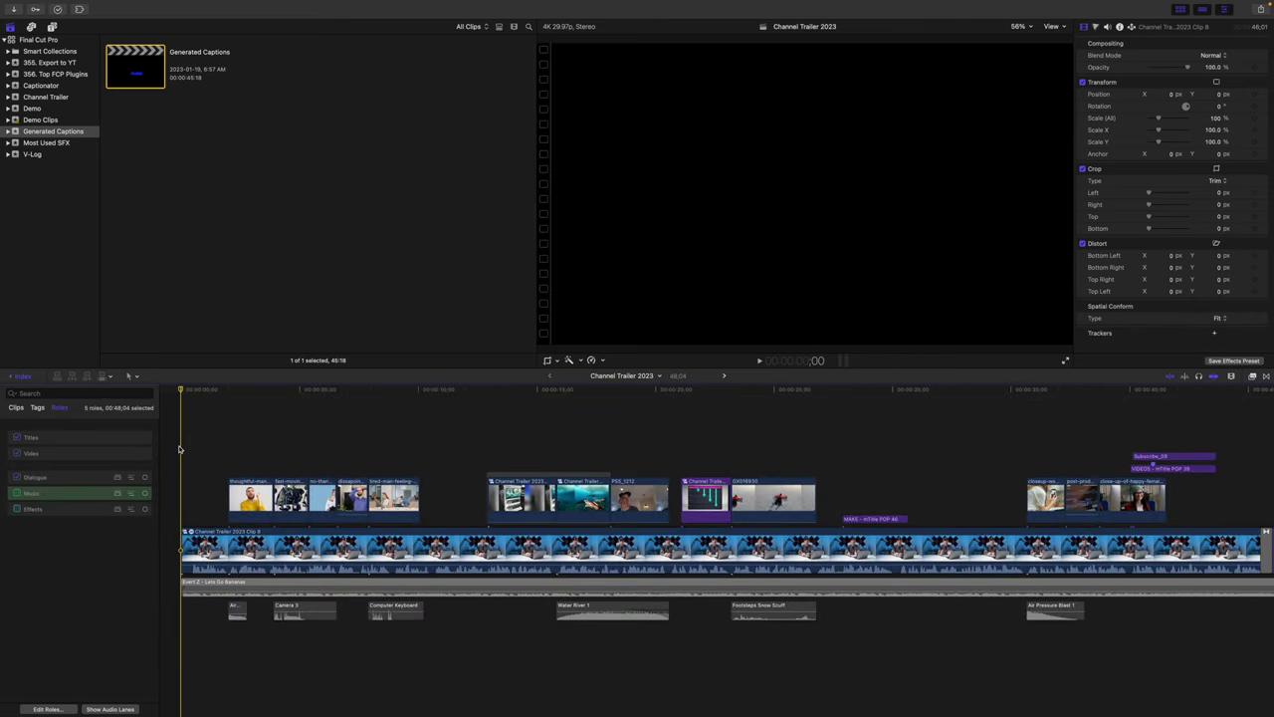
{"action": "key", "text": "super+v"}
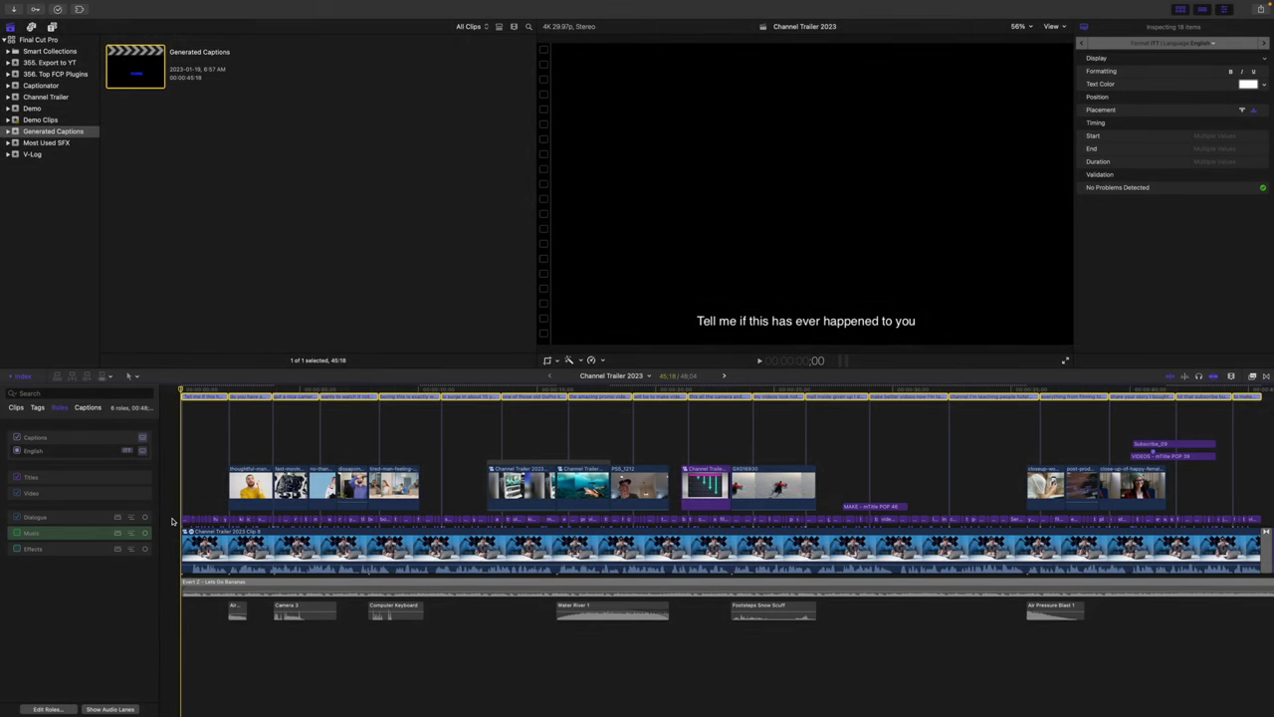
{"action": "left_click_drag", "start_coordinate": [171, 521], "coordinate": [922, 533]}
{"action": "left_click", "coordinate": [926, 519]}
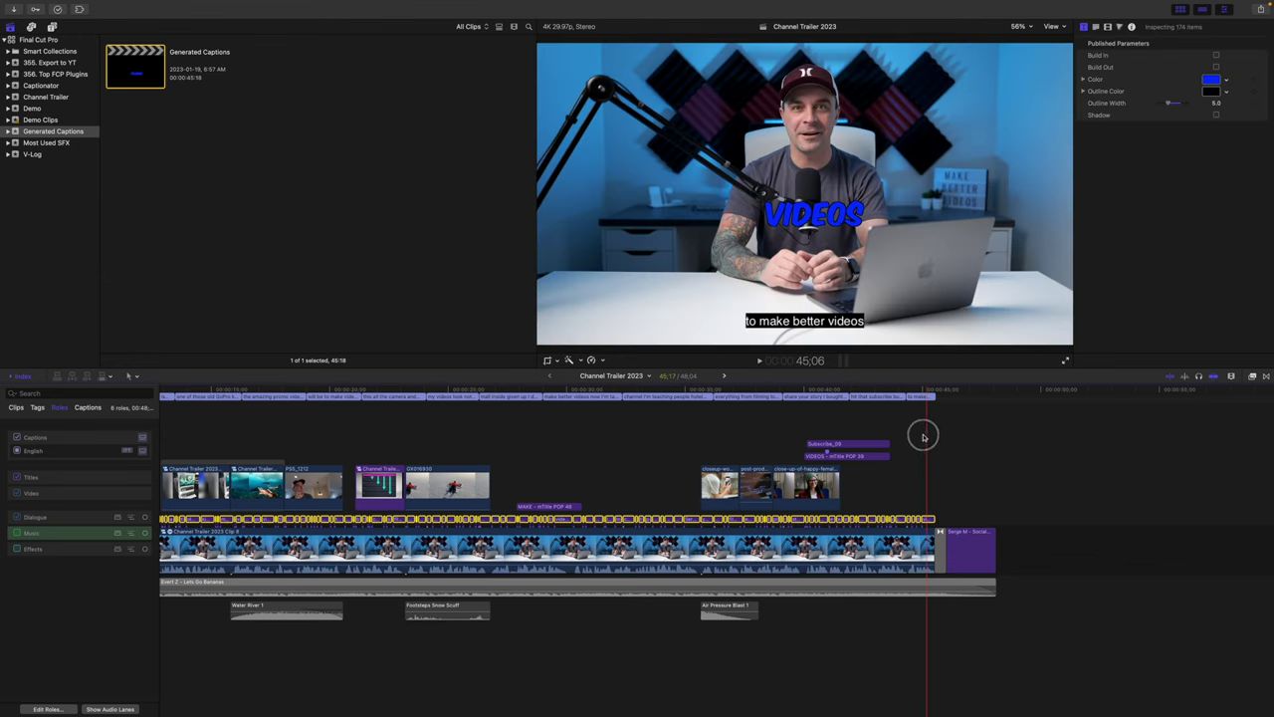
{"action": "scroll", "coordinate": [925, 428], "scroll_direction": "left", "scroll_amount": 2}
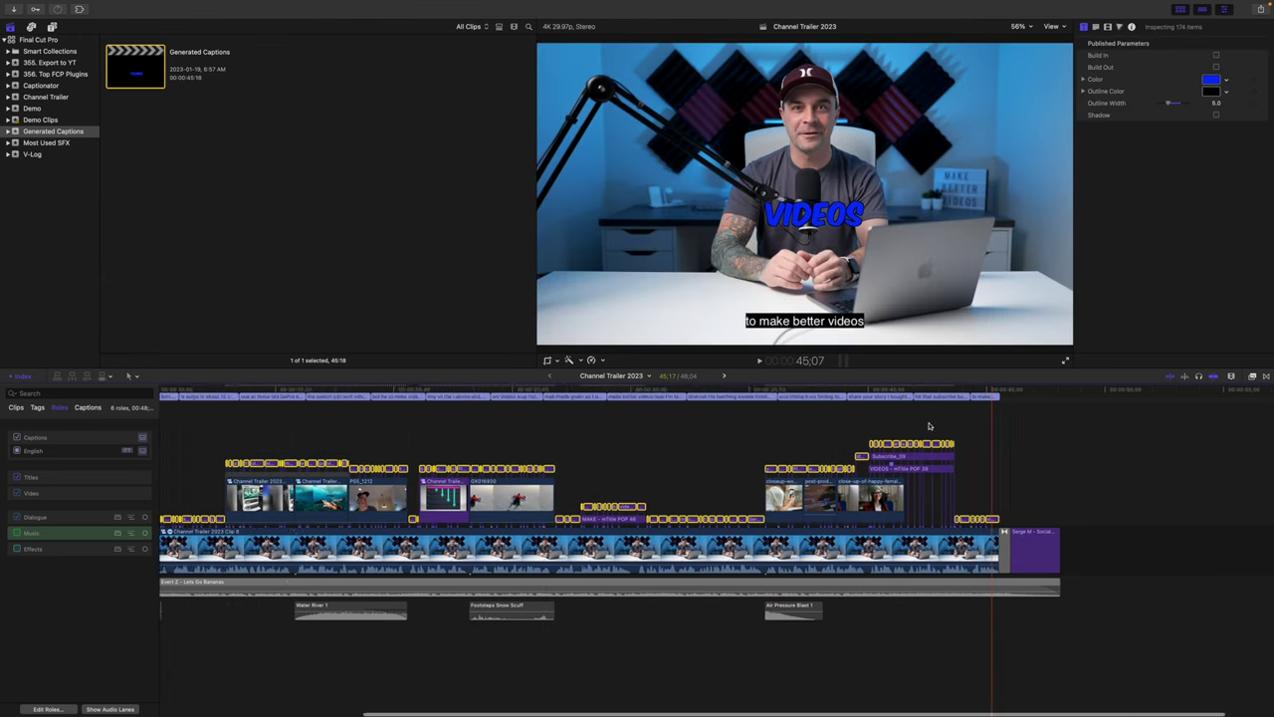
{"action": "scroll", "coordinate": [928, 426], "scroll_direction": "left", "scroll_amount": 5}
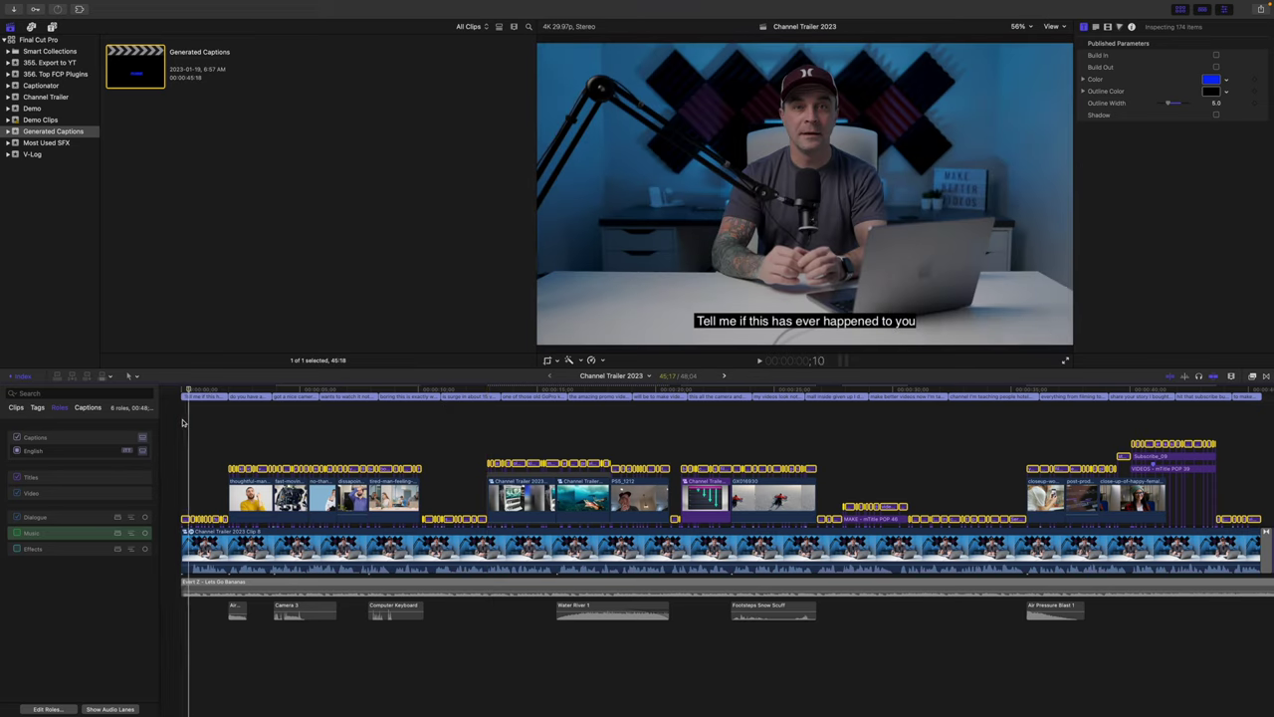
Lower the word titles to Position Y -758.7 px and check their placement by playback
{"action": "left_click", "coordinate": [1107, 27]}
{"action": "left_click_drag", "start_coordinate": [1220, 95], "coordinate": [1220, 239]}
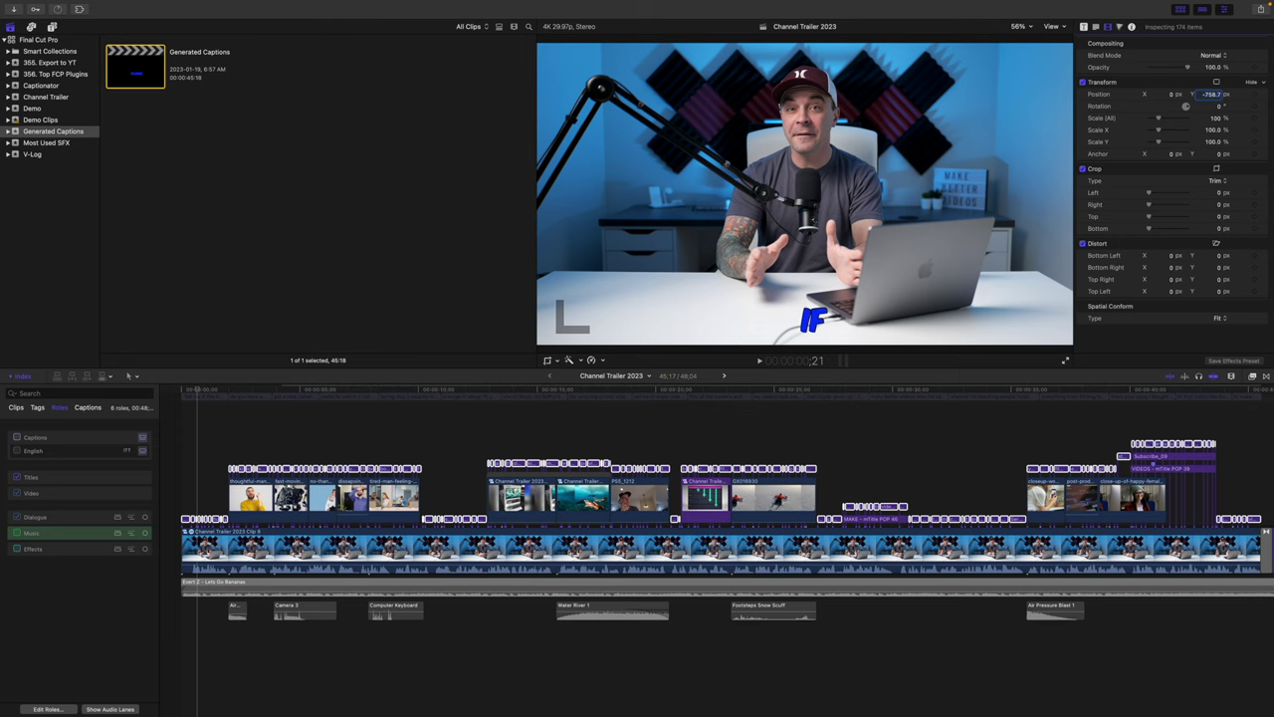
{"action": "key", "text": "space"}
{"action": "key", "text": "Home"}
{"action": "key", "text": "super+equal"}
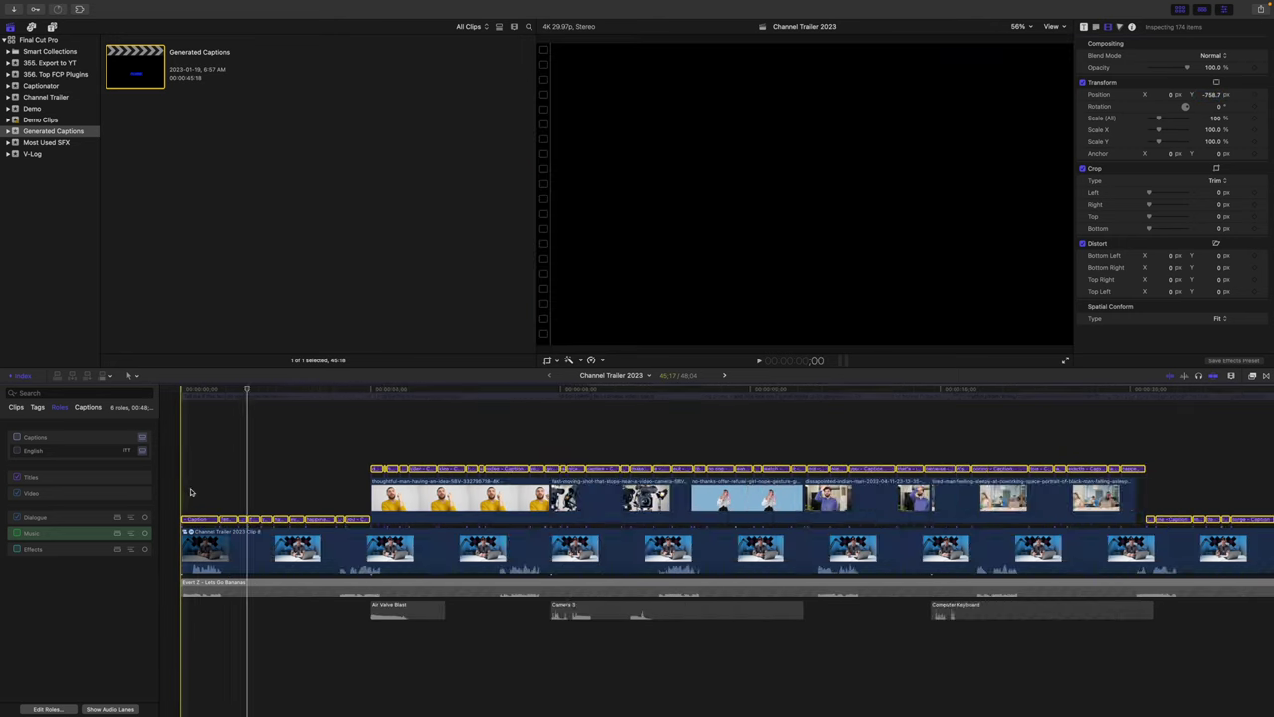
{"action": "key", "text": "super+equal"}
{"action": "left_click", "coordinate": [370, 522]}
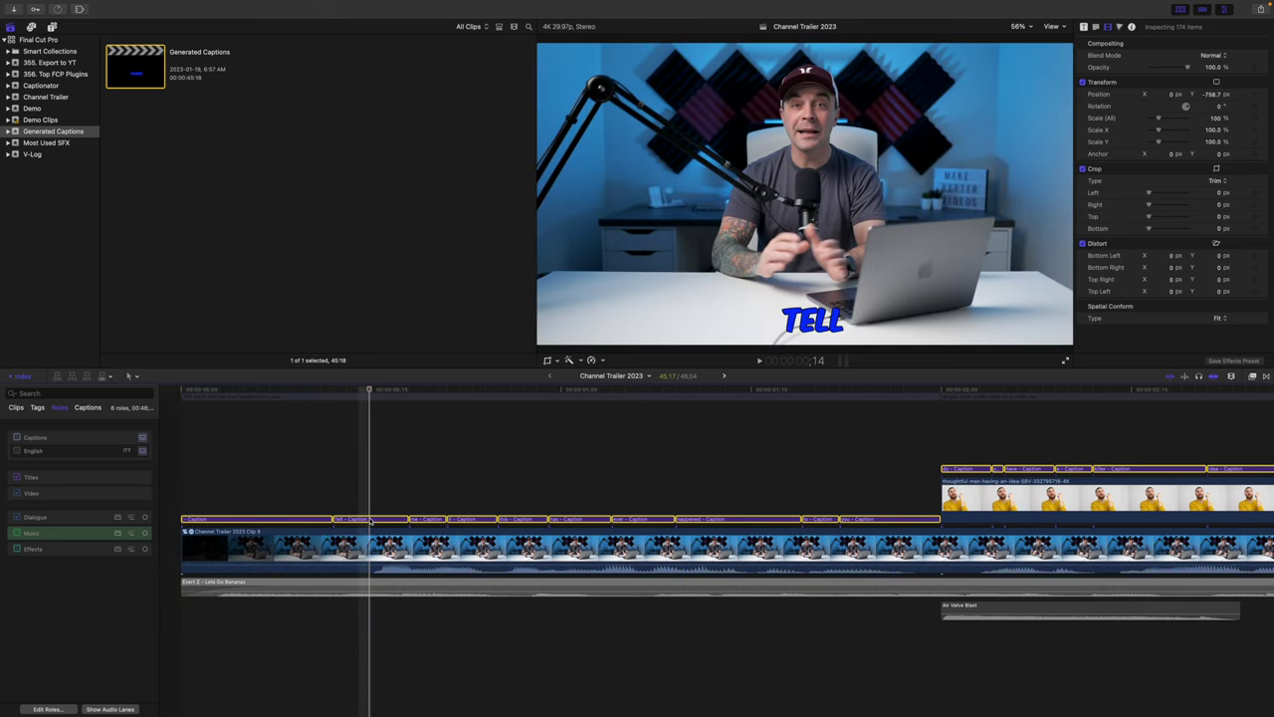
{"action": "left_click", "coordinate": [370, 517]}
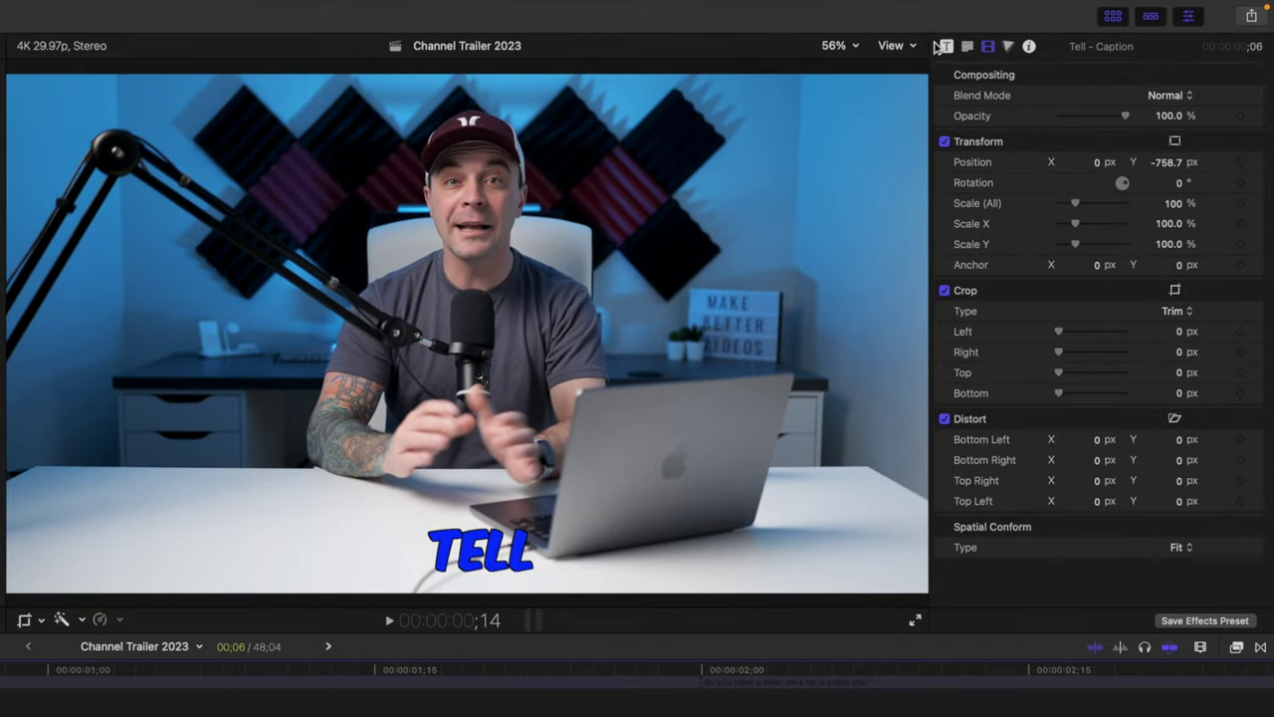
Enable Build In for the Tell word title in the Title inspector
{"action": "left_click", "coordinate": [1084, 26]}
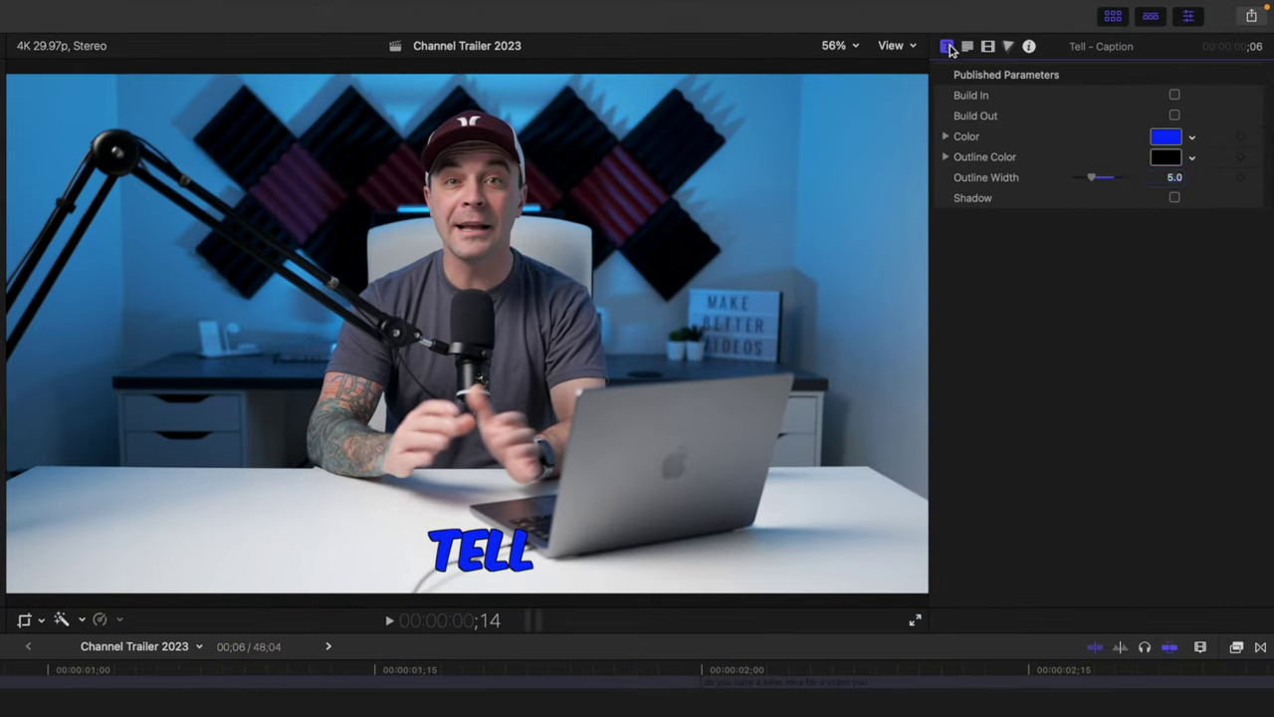
{"action": "left_click", "coordinate": [1175, 96]}
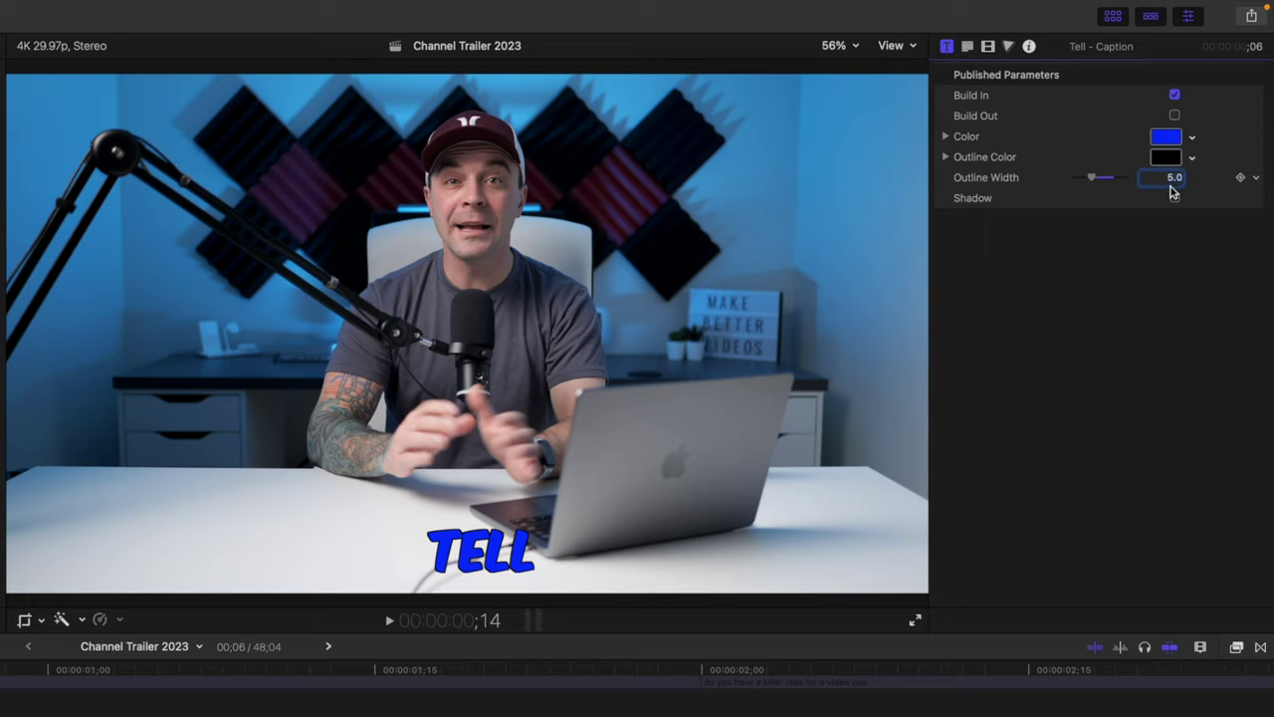
{"action": "left_click", "coordinate": [967, 48]}
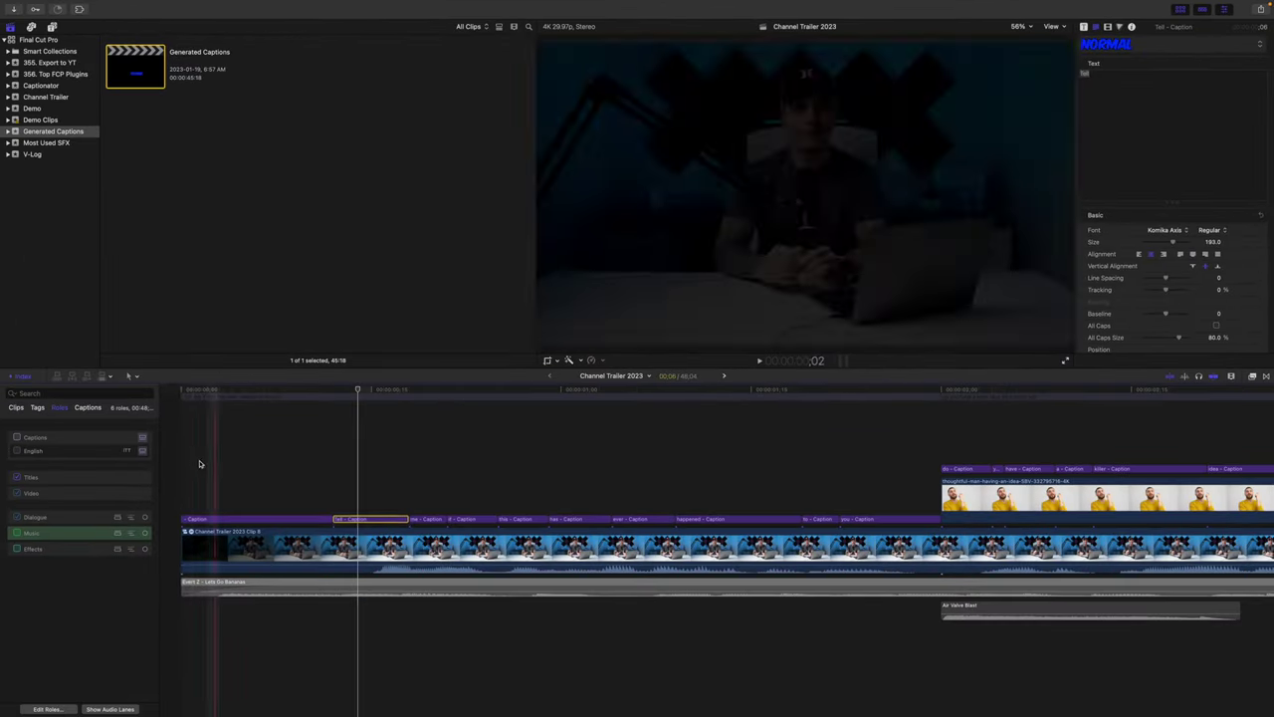
Re-enable the Music role so Lets Go Bananas plays, and zoom the timeline out
{"action": "left_click", "coordinate": [17, 535]}
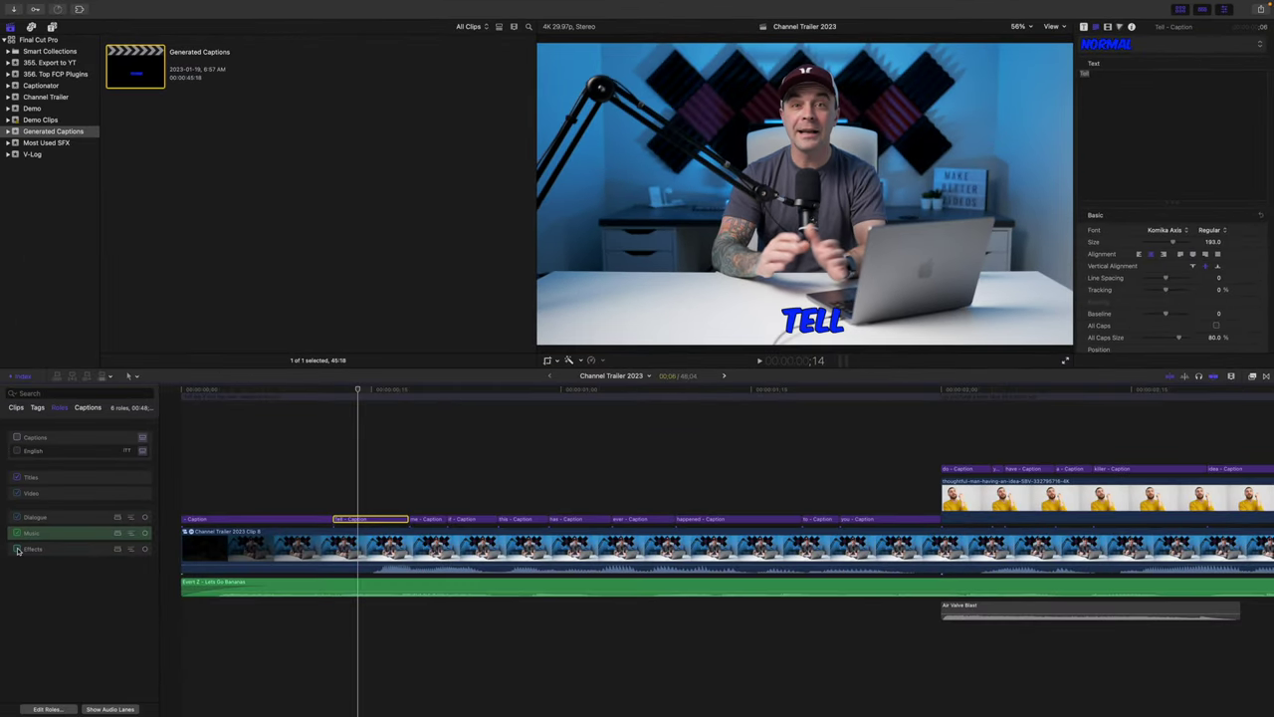
{"action": "key", "text": "super+minus"}
{"action": "key", "text": "super+minus"}
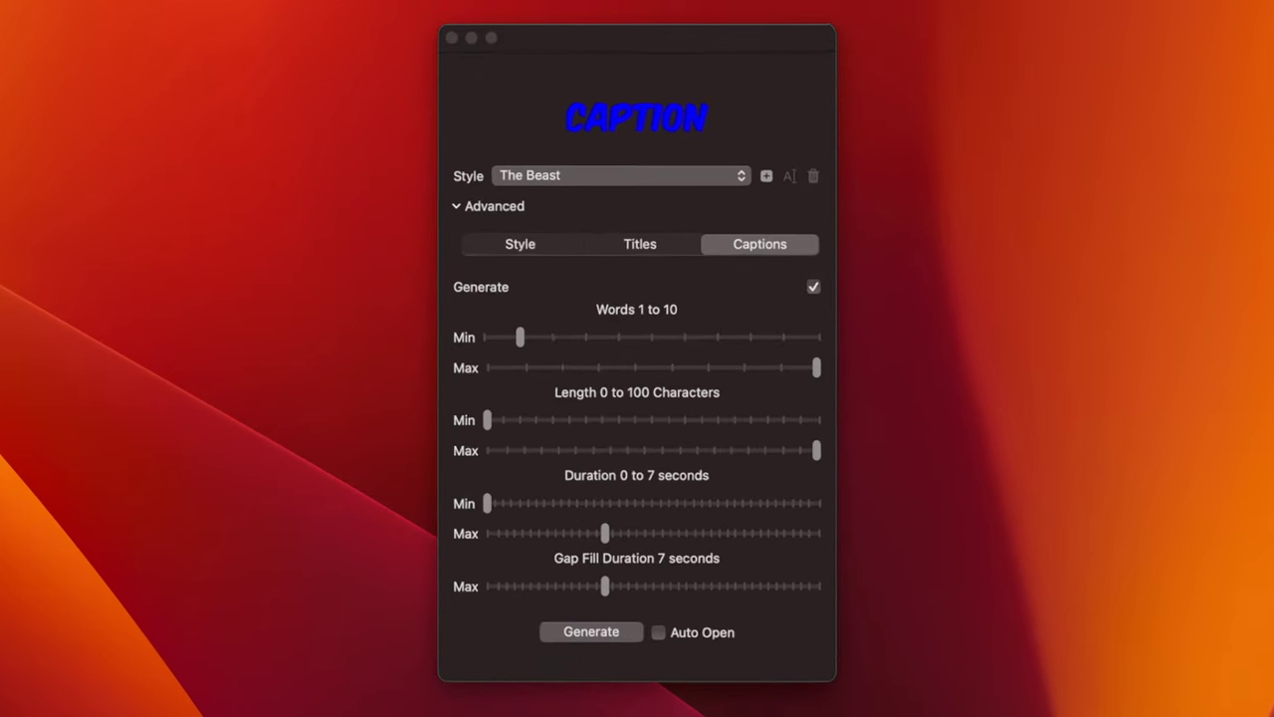
Set the caption font colour to cantaloupe and the font to Sign45 Stamped
{"action": "left_click", "coordinate": [503, 249]}
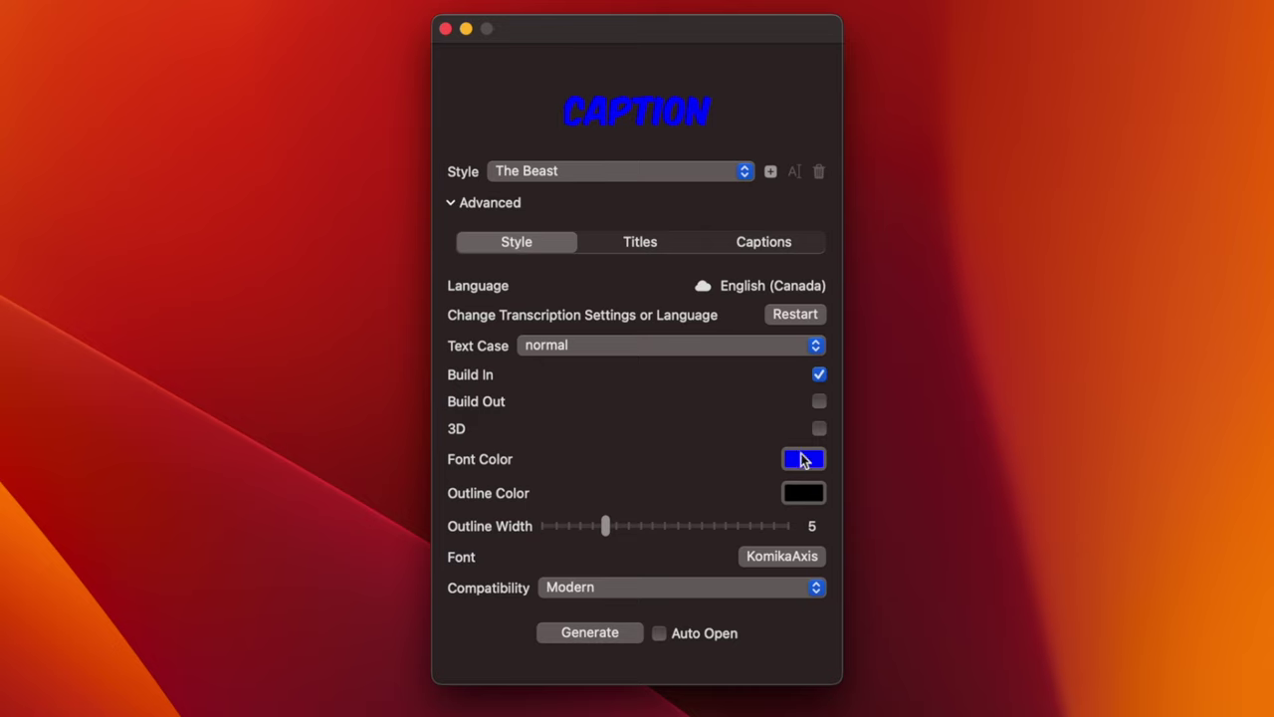
{"action": "left_click", "coordinate": [804, 458]}
{"action": "left_click", "coordinate": [982, 384]}
{"action": "left_click", "coordinate": [801, 554]}
{"action": "left_click_drag", "start_coordinate": [1115, 487], "coordinate": [1123, 575]}
{"action": "left_click", "coordinate": [1092, 525]}
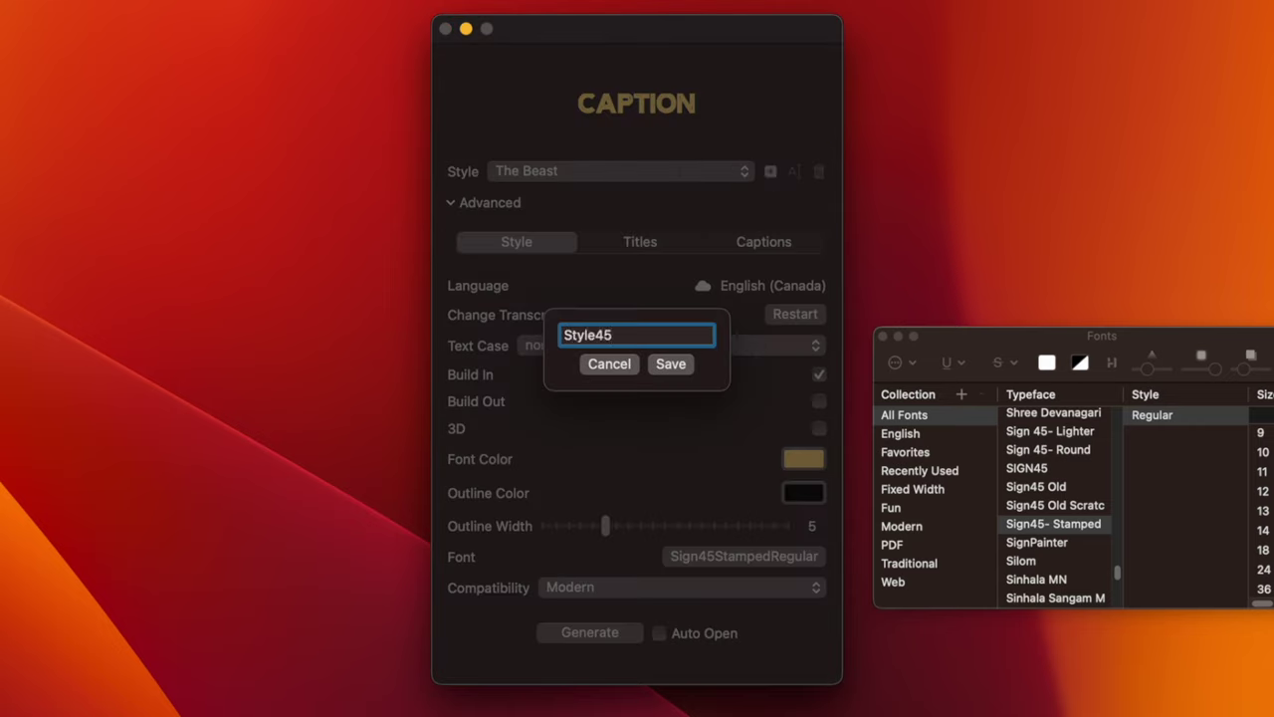
Save the style as the Style45 preset and tidy up the Fonts and Advanced panels
{"action": "left_click", "coordinate": [667, 365]}
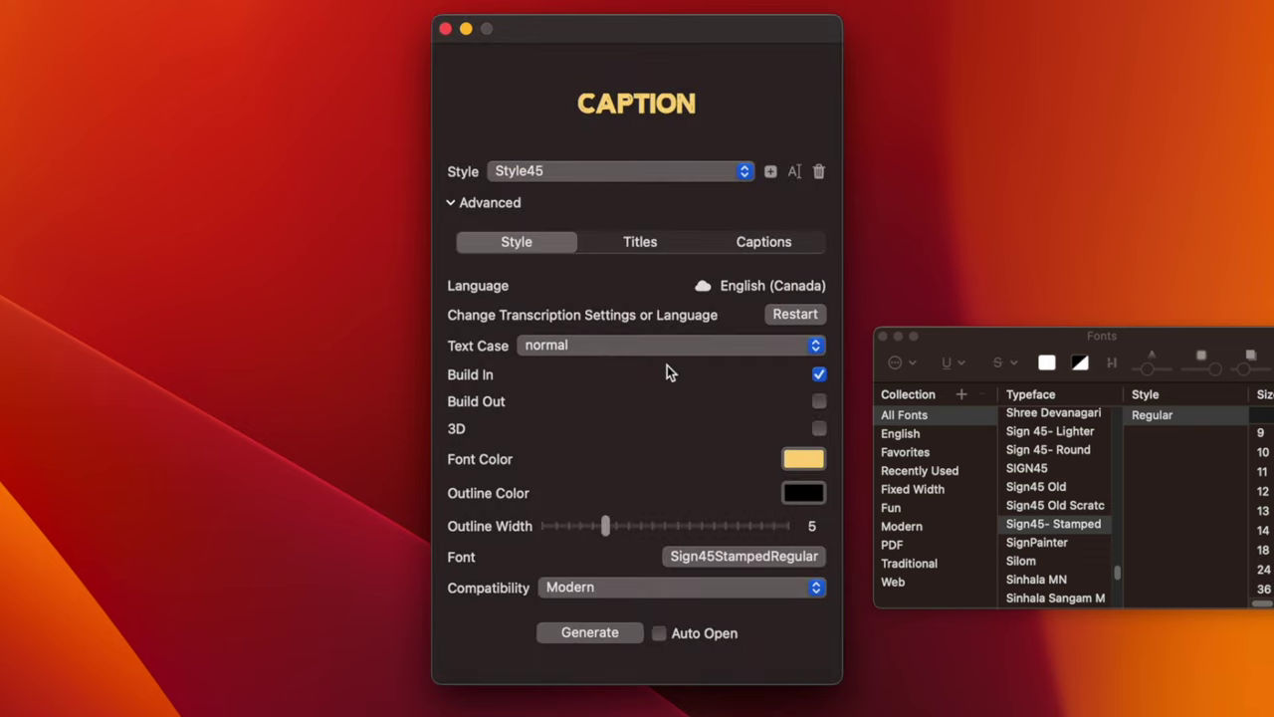
{"action": "left_click", "coordinate": [883, 338]}
{"action": "left_click", "coordinate": [451, 203]}
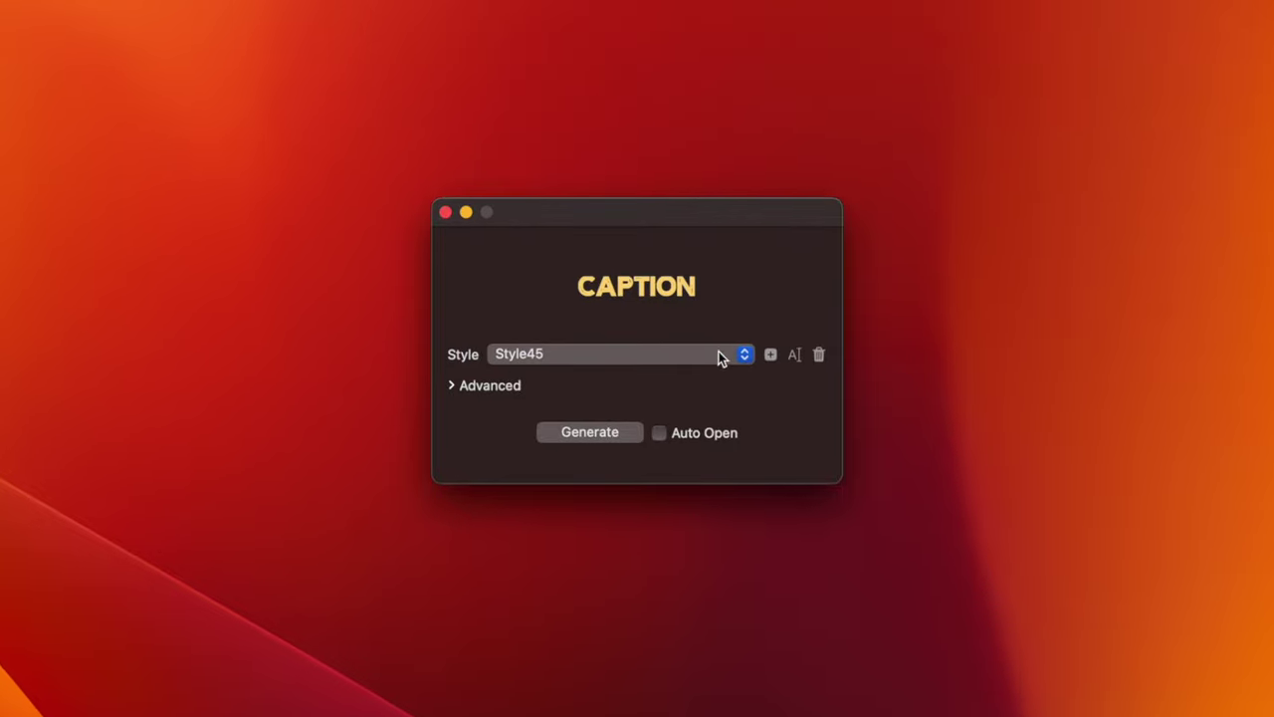
{"action": "left_click", "coordinate": [739, 356]}
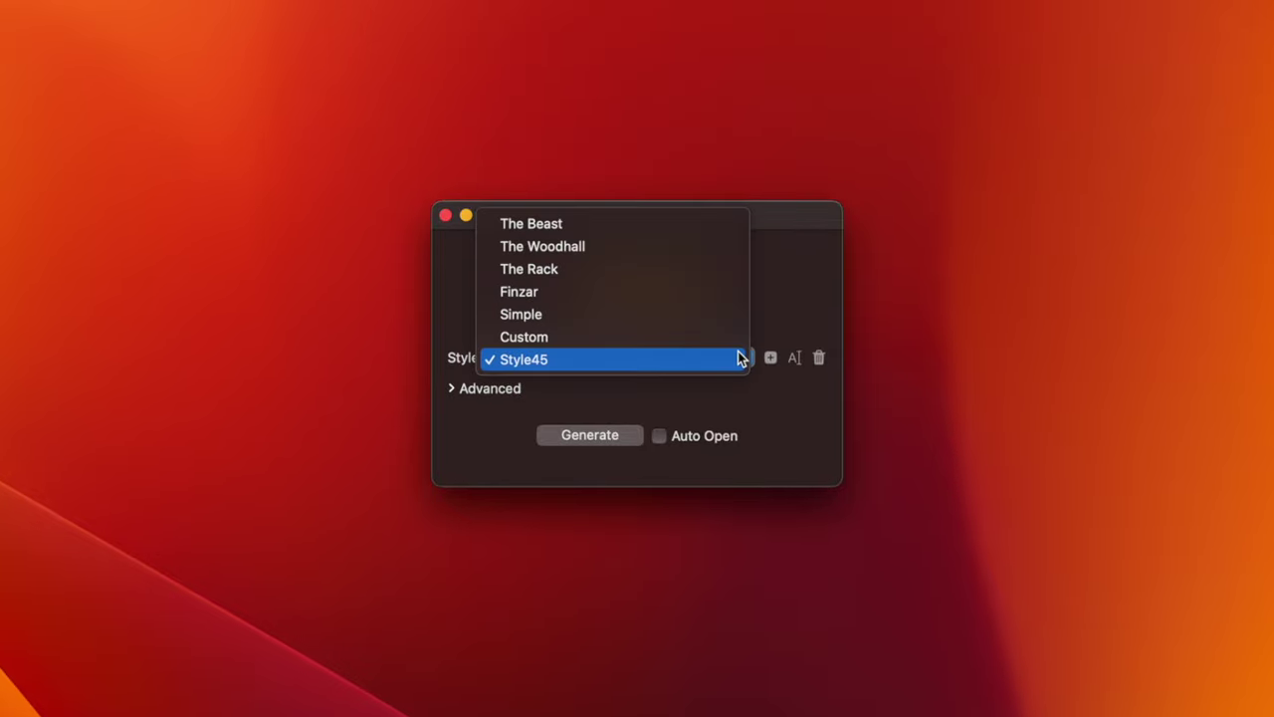